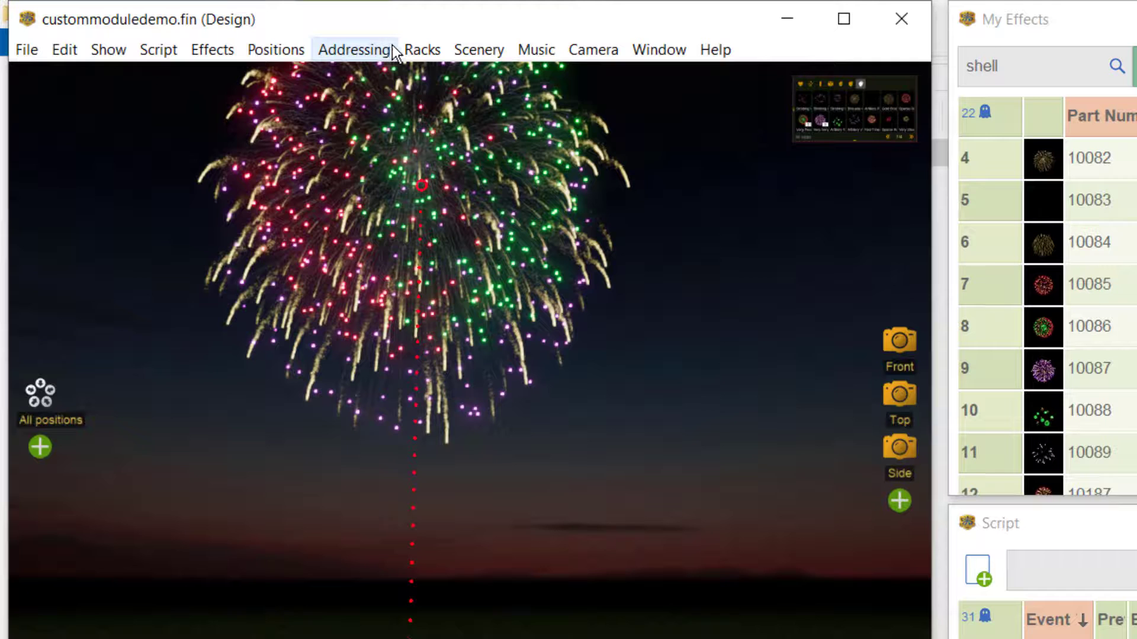
Open the custom module specification in the addressing settings and set its firing system to Pyrotronix.
{"action": "left_click", "coordinate": [393, 45]}
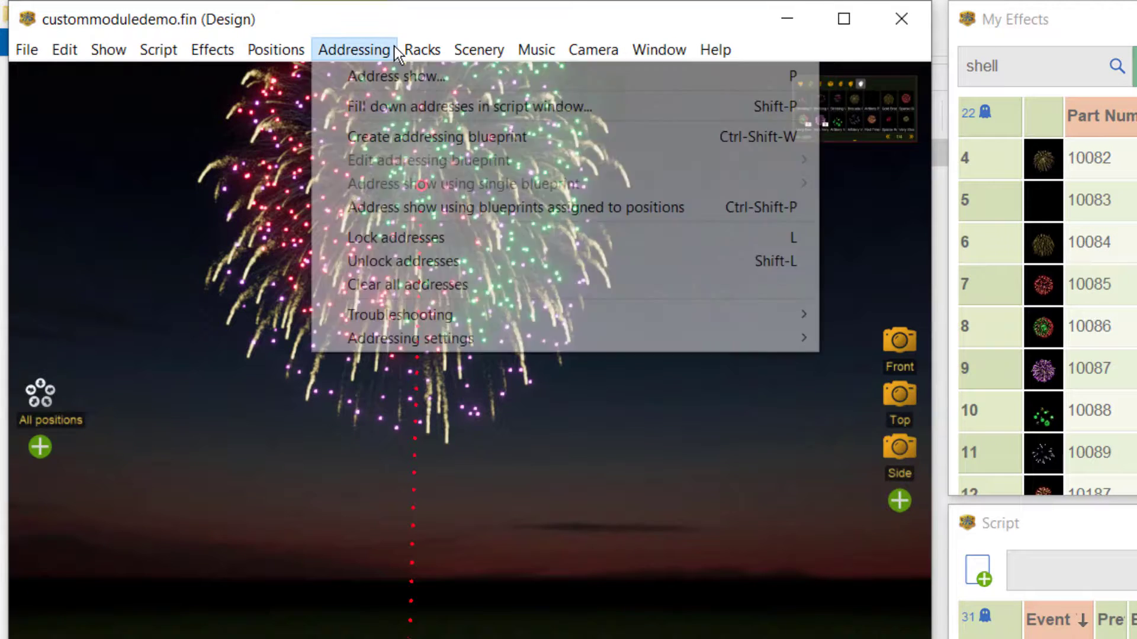
{"action": "mouse_move", "coordinate": [422, 50]}
{"action": "mouse_move", "coordinate": [385, 48]}
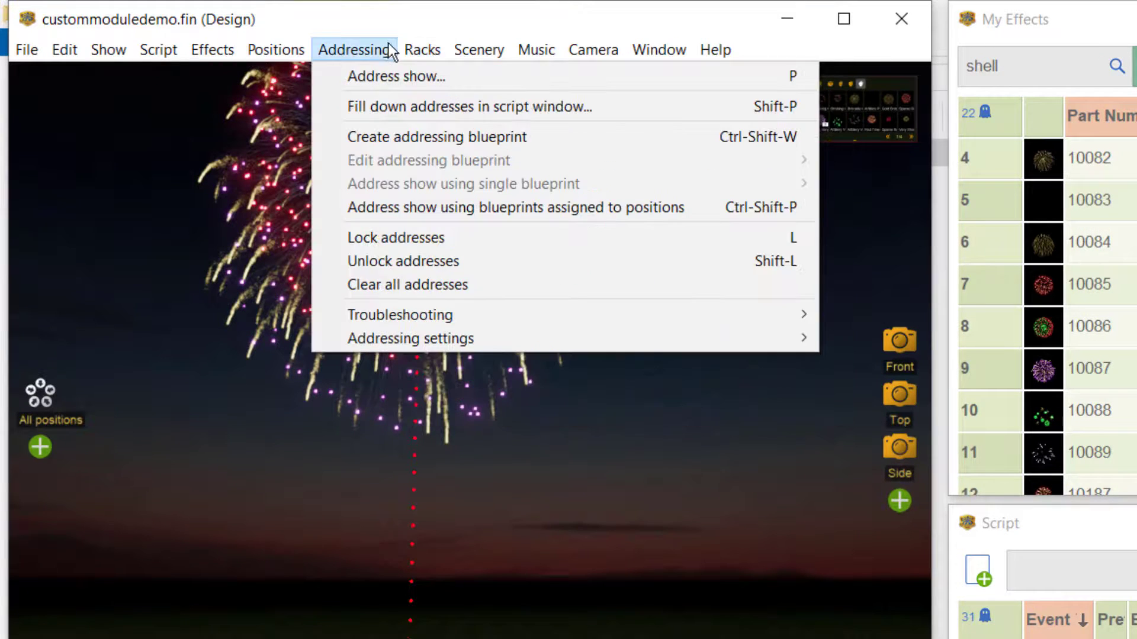
{"action": "mouse_move", "coordinate": [510, 337]}
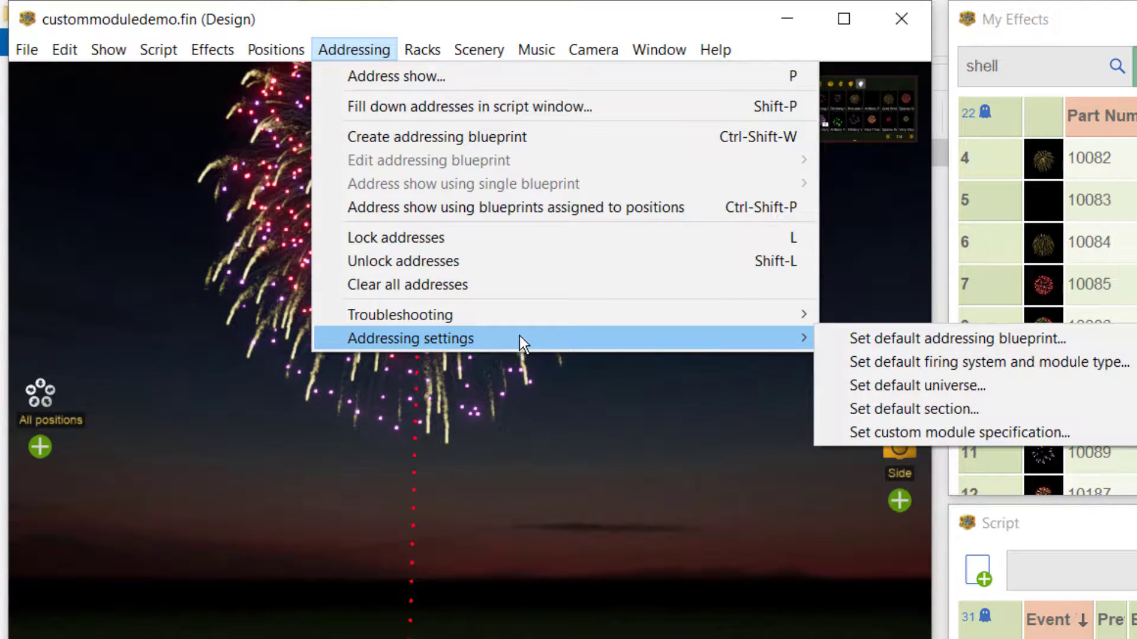
{"action": "left_click", "coordinate": [1128, 435]}
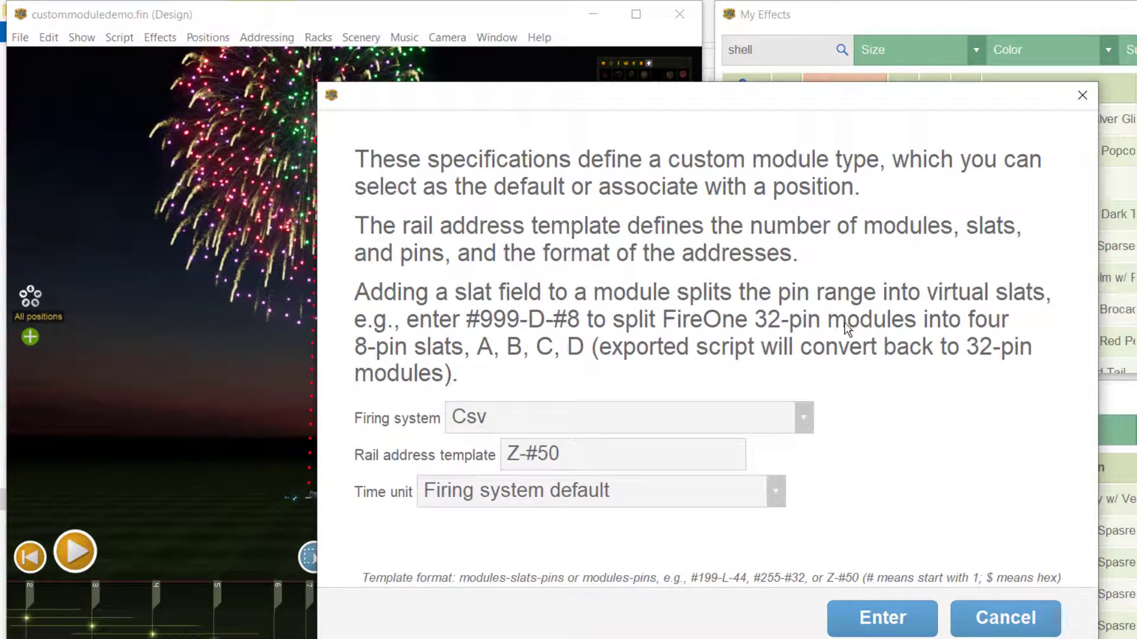
{"action": "left_click", "coordinate": [804, 417]}
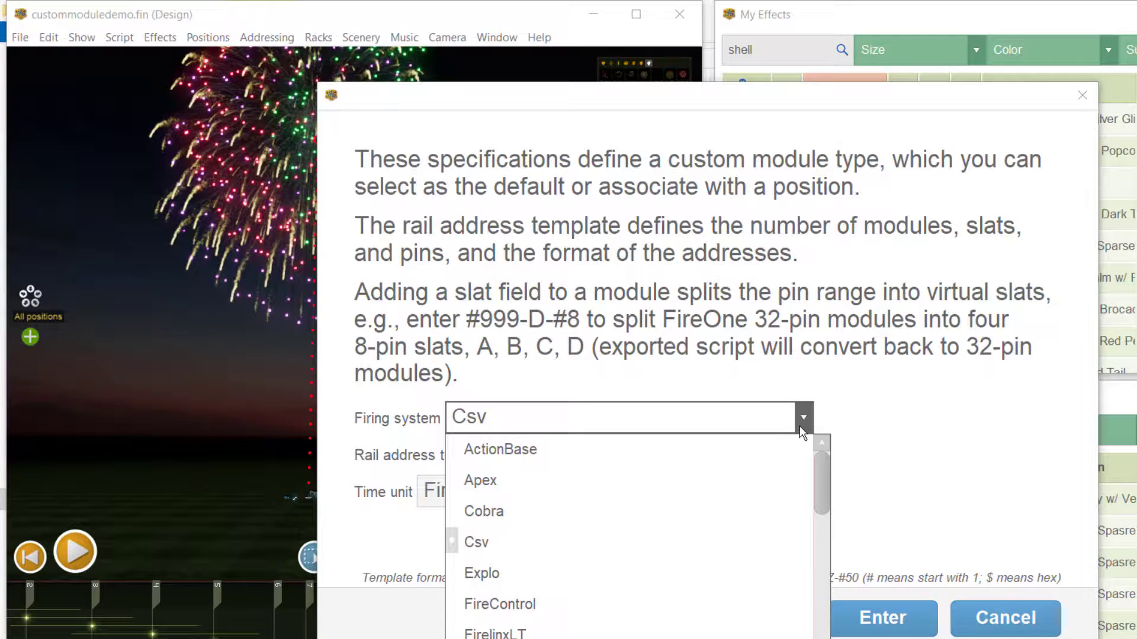
{"action": "scroll", "coordinate": [796, 447], "scroll_direction": "down", "scroll_amount": 4}
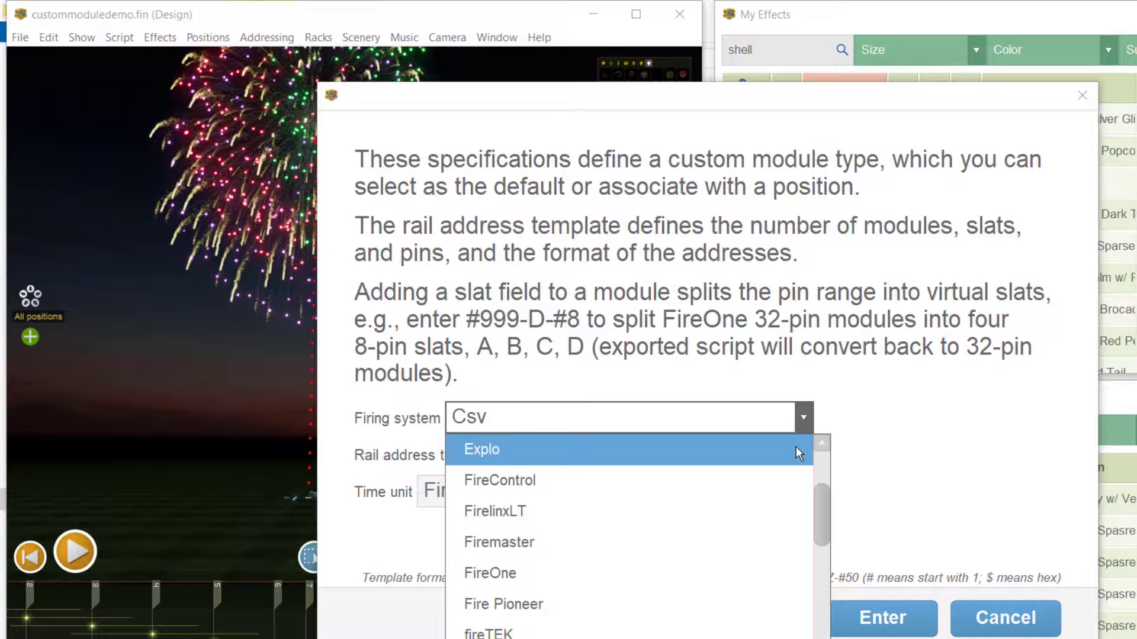
{"action": "scroll", "coordinate": [796, 448], "scroll_direction": "down", "scroll_amount": 6}
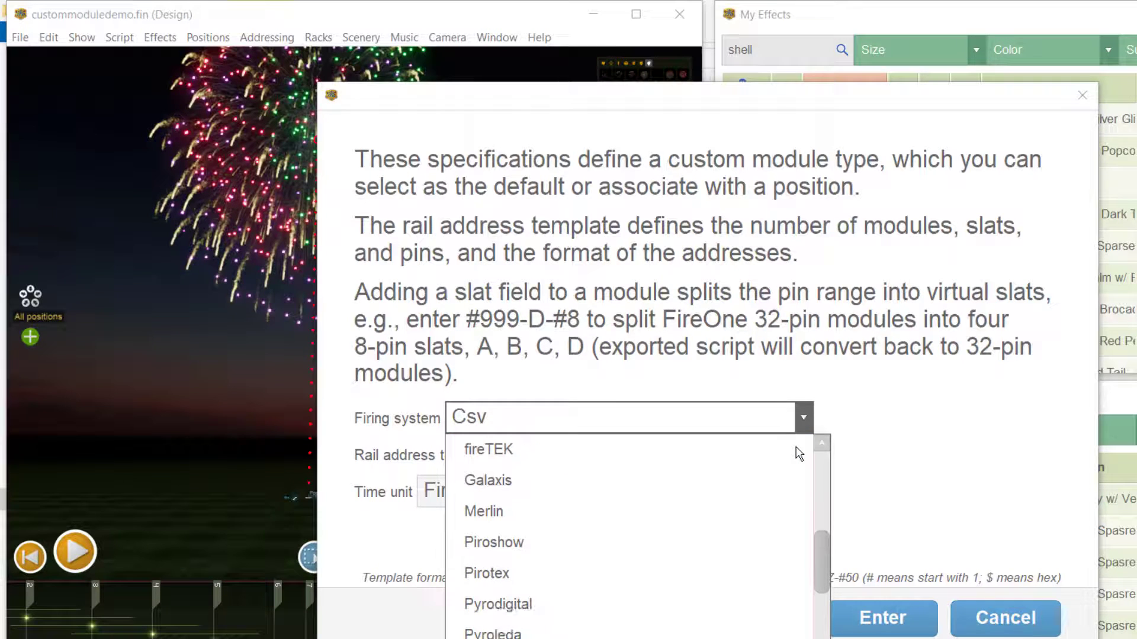
{"action": "scroll", "coordinate": [799, 453], "scroll_direction": "down", "scroll_amount": 5}
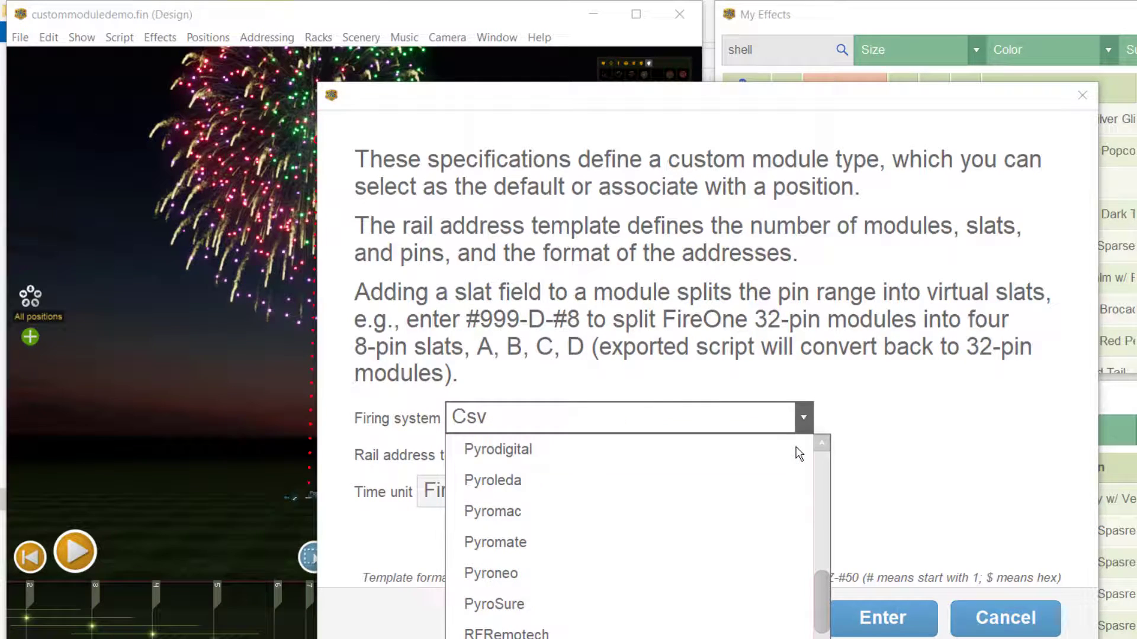
{"action": "scroll", "coordinate": [798, 453], "scroll_direction": "down", "scroll_amount": 3}
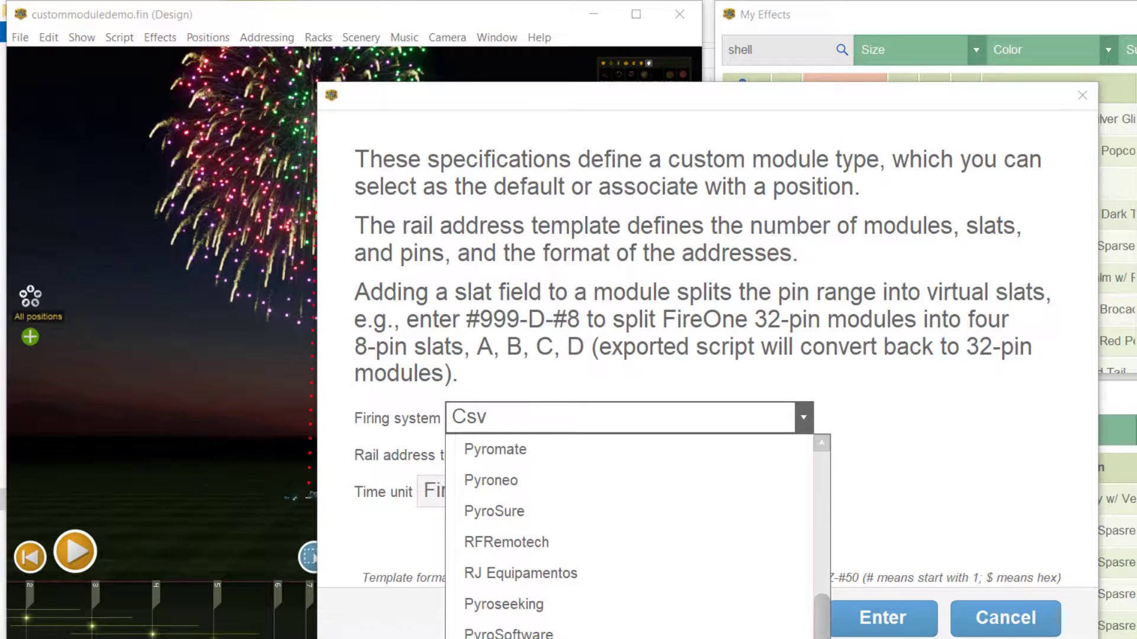
{"action": "left_click", "coordinate": [651, 624]}
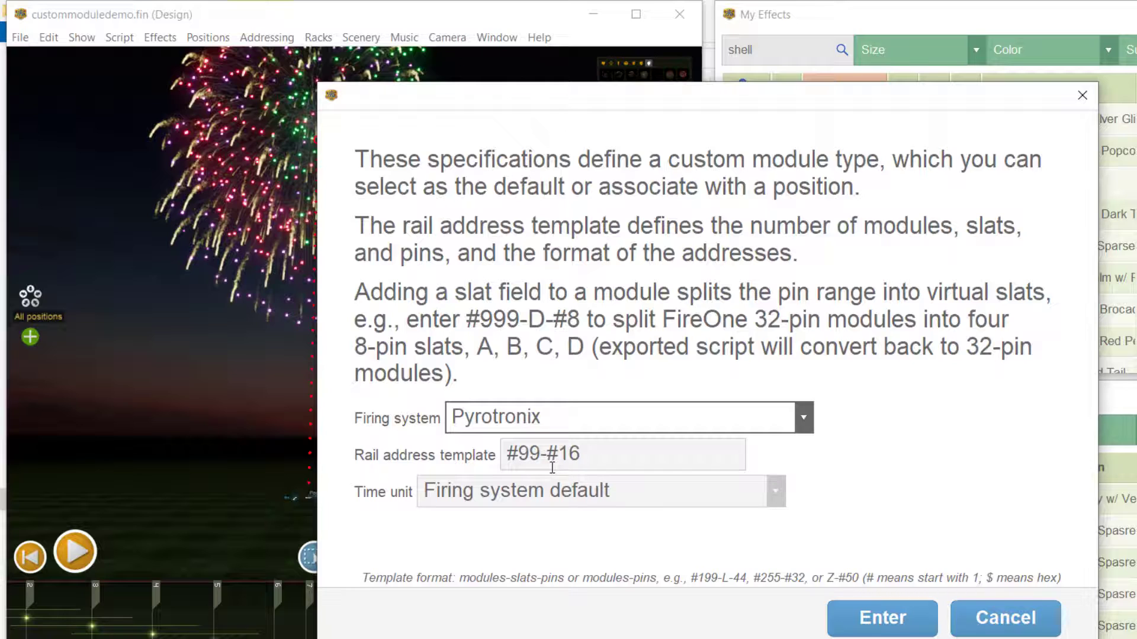
{"action": "left_click", "coordinate": [509, 456]}
{"action": "mouse_move", "coordinate": [508, 456]}
{"action": "left_mouse_down"}
{"action": "mouse_move", "coordinate": [544, 454]}
{"action": "mouse_move", "coordinate": [505, 454]}
{"action": "left_mouse_up"}
{"action": "left_click", "coordinate": [538, 453]}
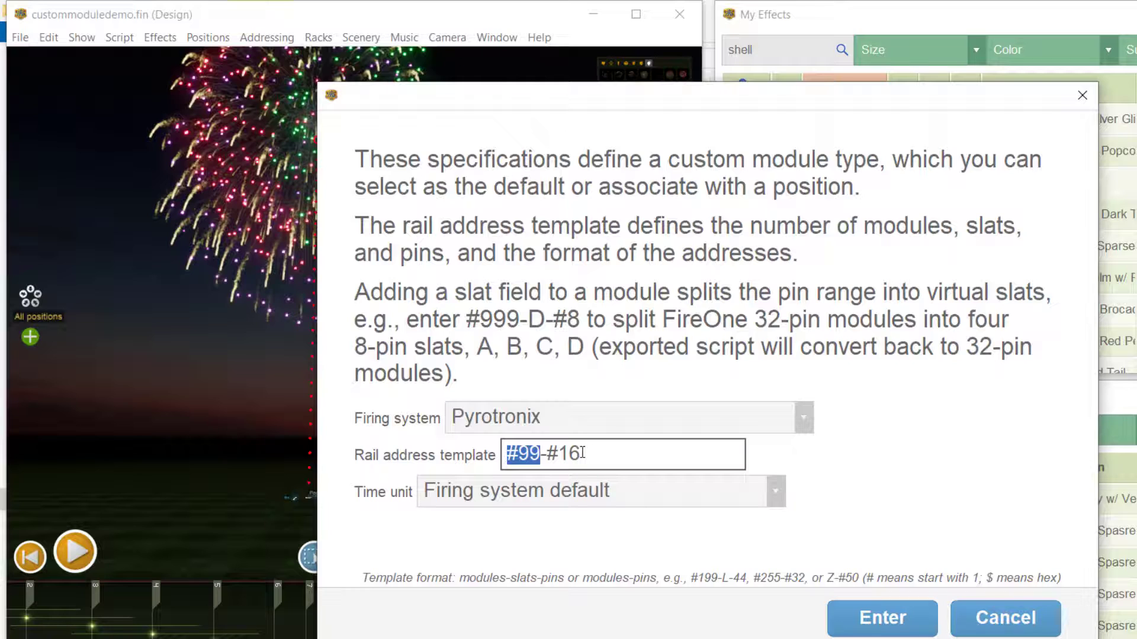
{"action": "left_click_drag", "start_coordinate": [582, 453], "coordinate": [546, 453]}
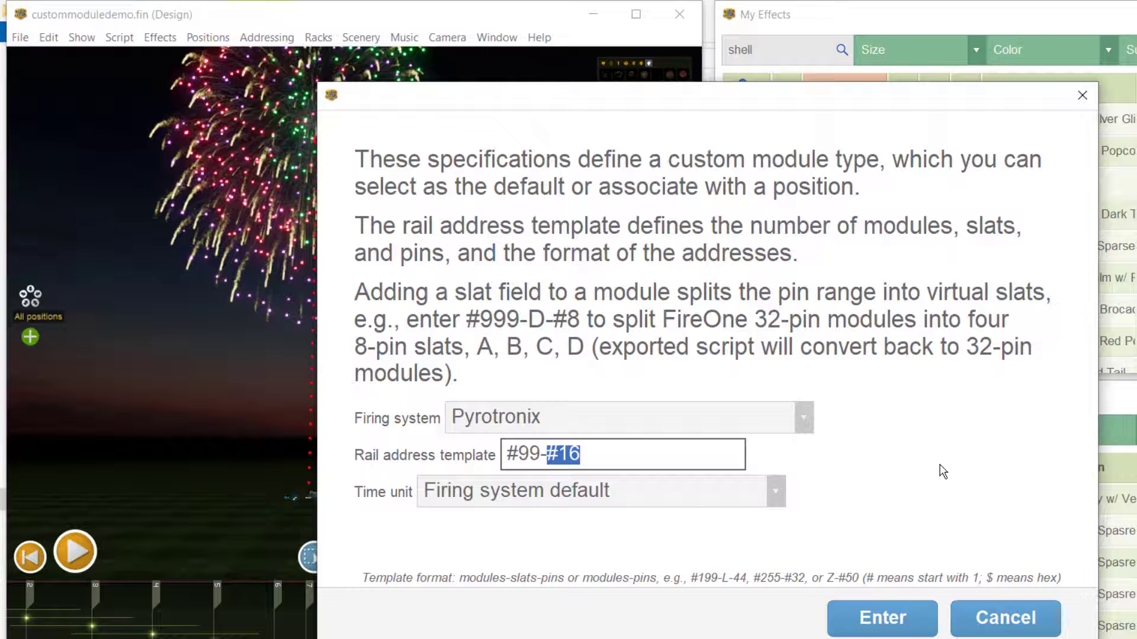
{"action": "left_click", "coordinate": [367, 584]}
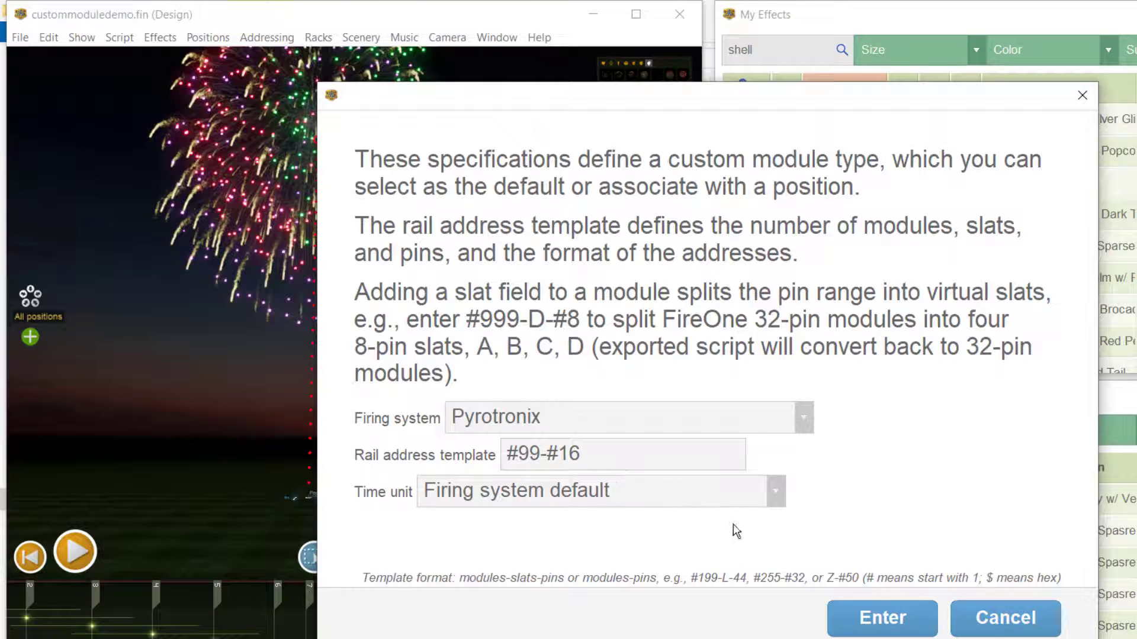
Set the custom module's rail address template to #99-B-#8 and apply the specification.
{"action": "left_click", "coordinate": [546, 451]}
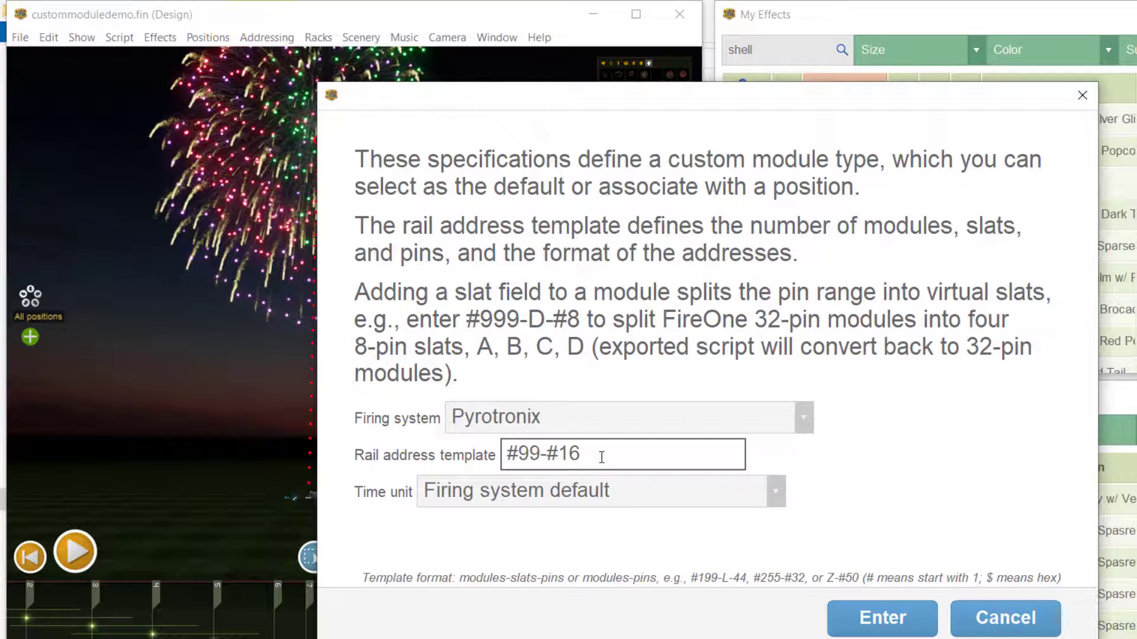
{"action": "type", "text": "B-"}
{"action": "key", "text": "Right"}
{"action": "key", "text": "Right"}
{"action": "key", "text": "Right"}
{"action": "key", "text": "BackSpace"}
{"action": "key", "text": "BackSpace"}
{"action": "type", "text": "8"}
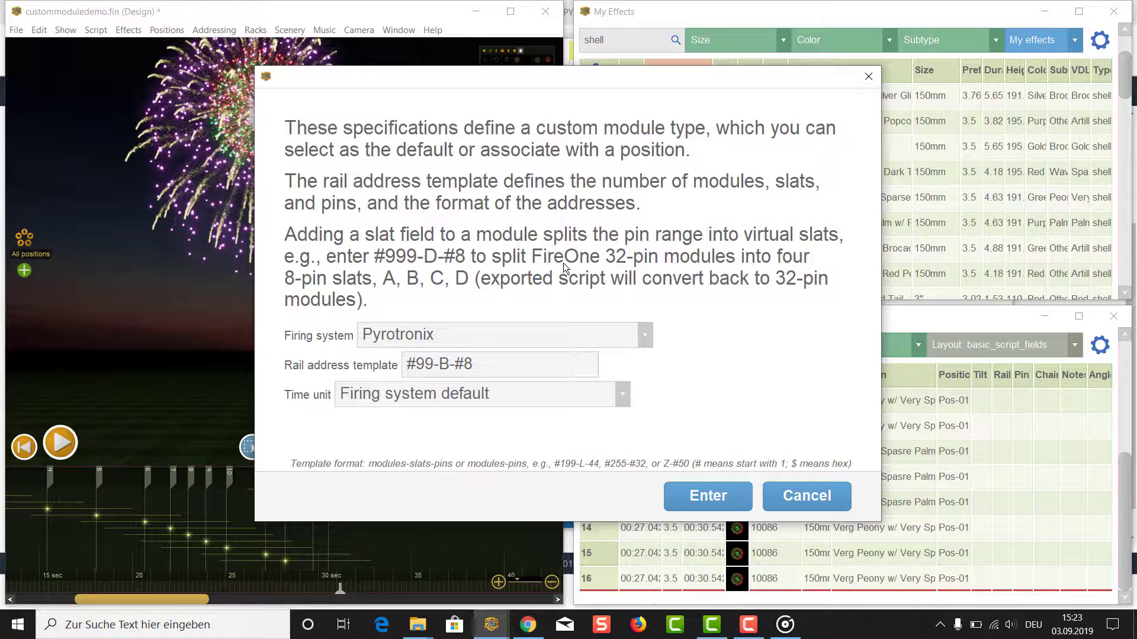
{"action": "left_click", "coordinate": [720, 501]}
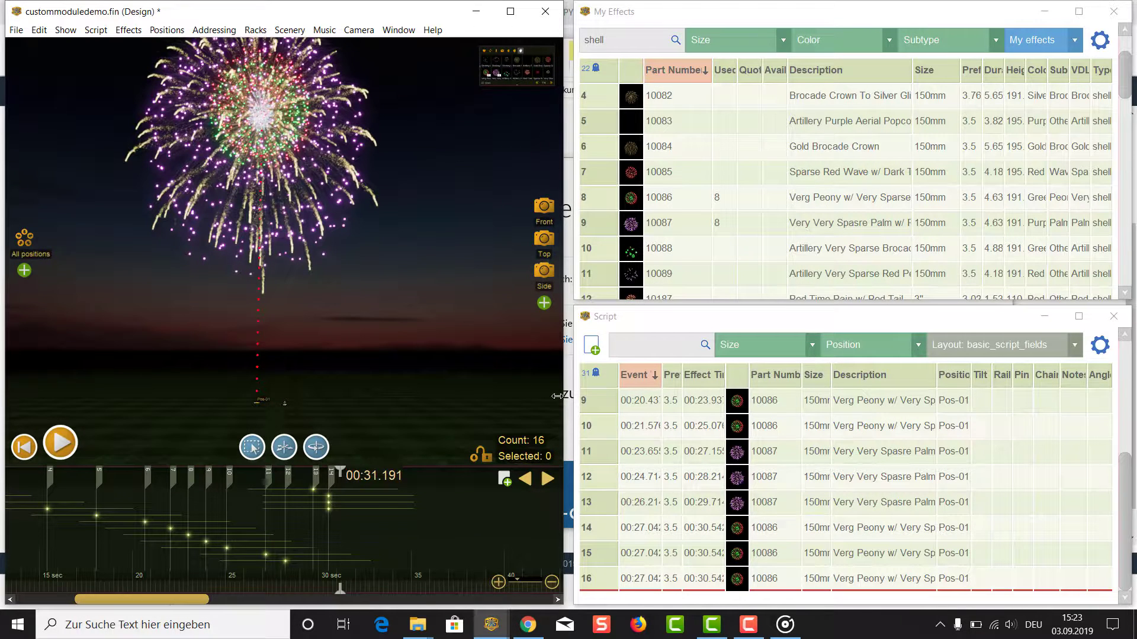
Play the show from about the 14-second mark on the timeline and stop at about 24 seconds.
{"action": "left_click", "coordinate": [76, 472]}
{"action": "left_click", "coordinate": [33, 473]}
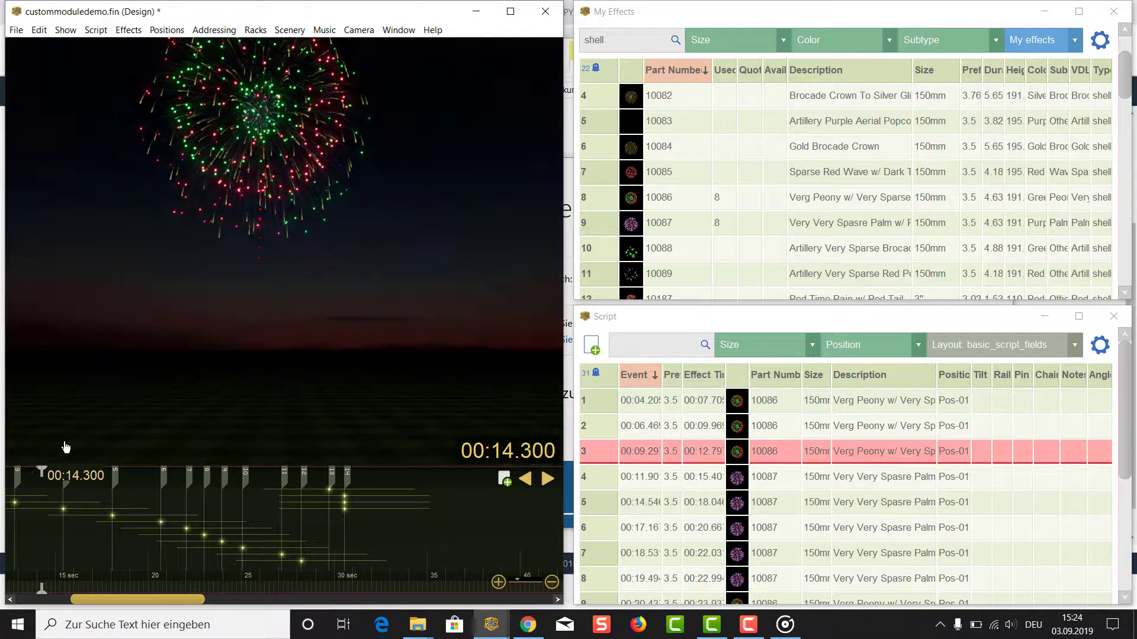
{"action": "key", "text": "space"}
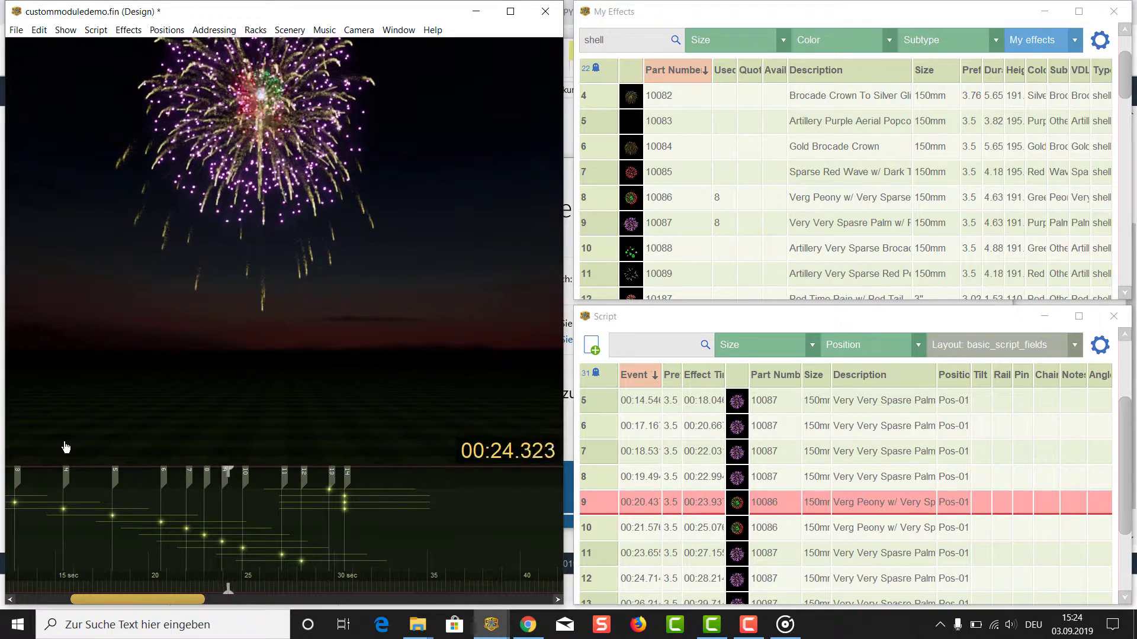
{"action": "left_click", "coordinate": [65, 447]}
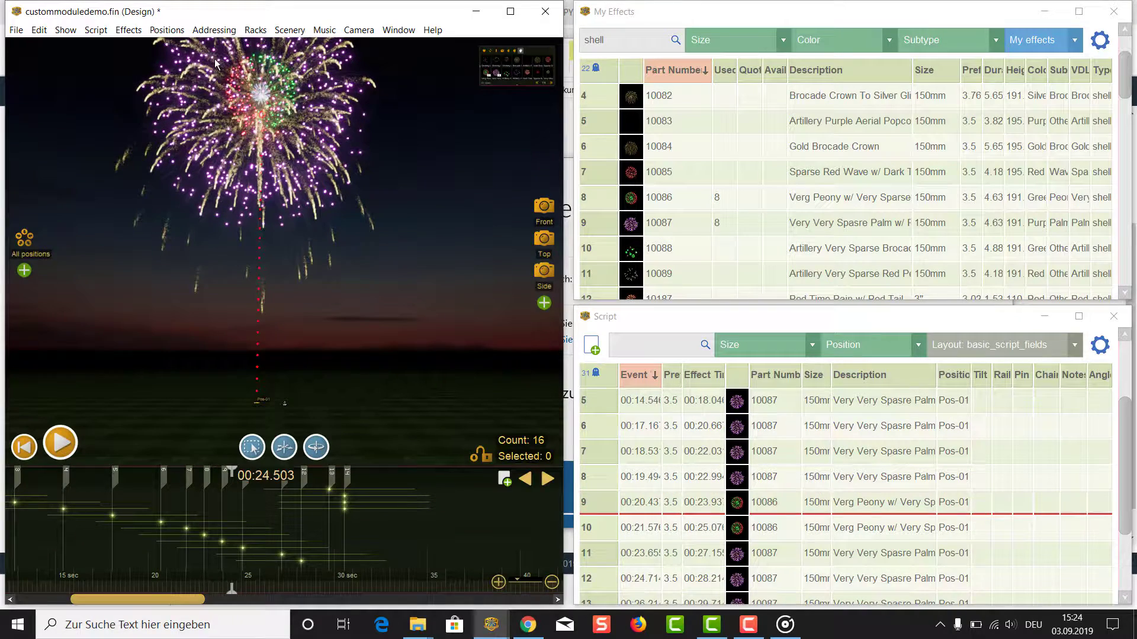
Address the show for the Pyrotronix firing system with PTX Cable (30ms) modules and review the script's rail and pin addresses.
{"action": "left_click", "coordinate": [214, 30]}
{"action": "left_click", "coordinate": [237, 45]}
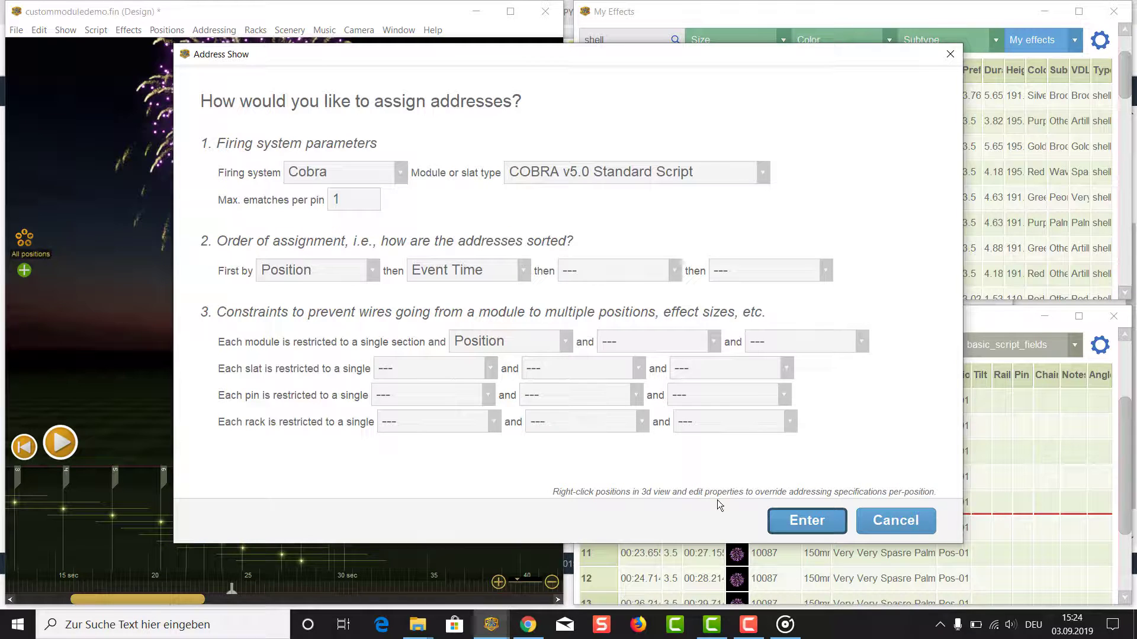
{"action": "left_click", "coordinate": [400, 172]}
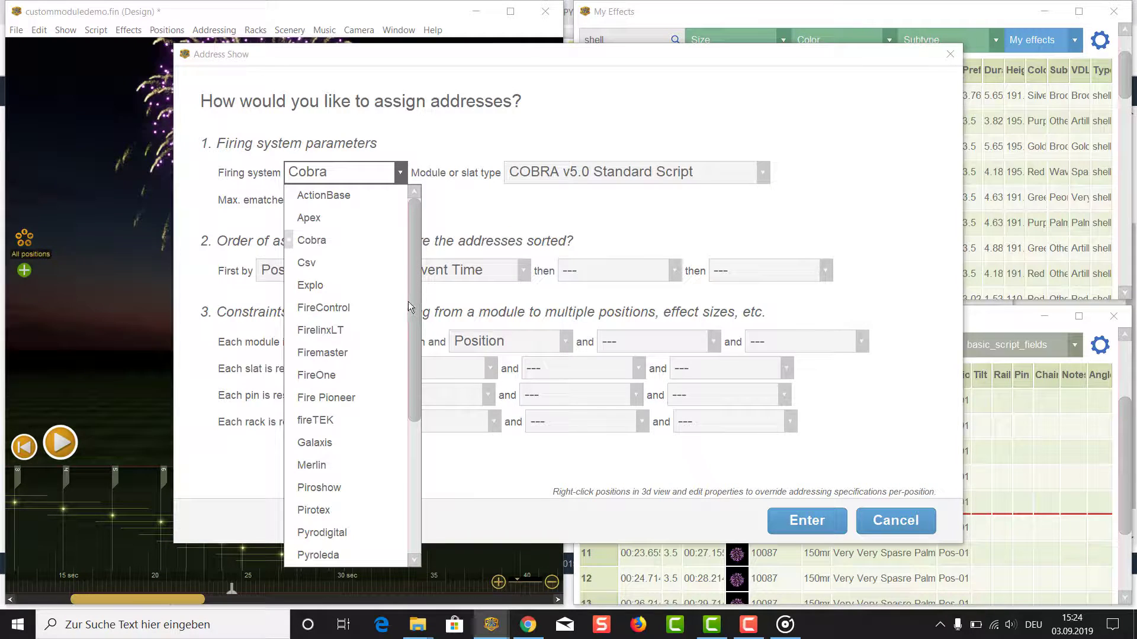
{"action": "scroll", "coordinate": [402, 319], "scroll_direction": "down", "scroll_amount": 3}
{"action": "scroll", "coordinate": [401, 335], "scroll_direction": "down", "scroll_amount": 1}
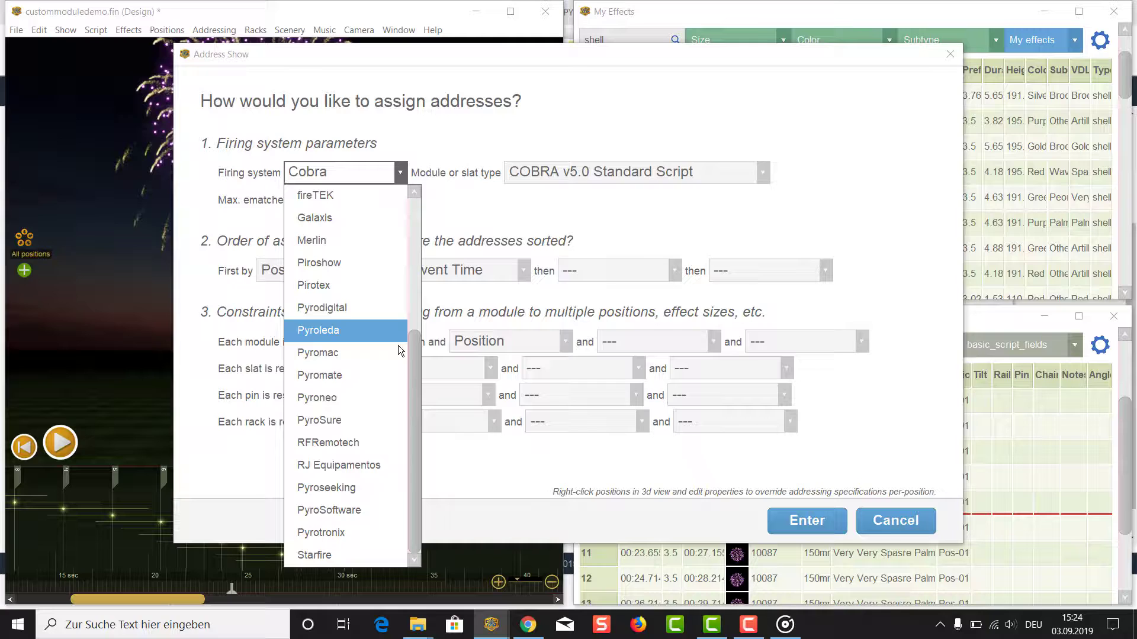
{"action": "left_click", "coordinate": [363, 535]}
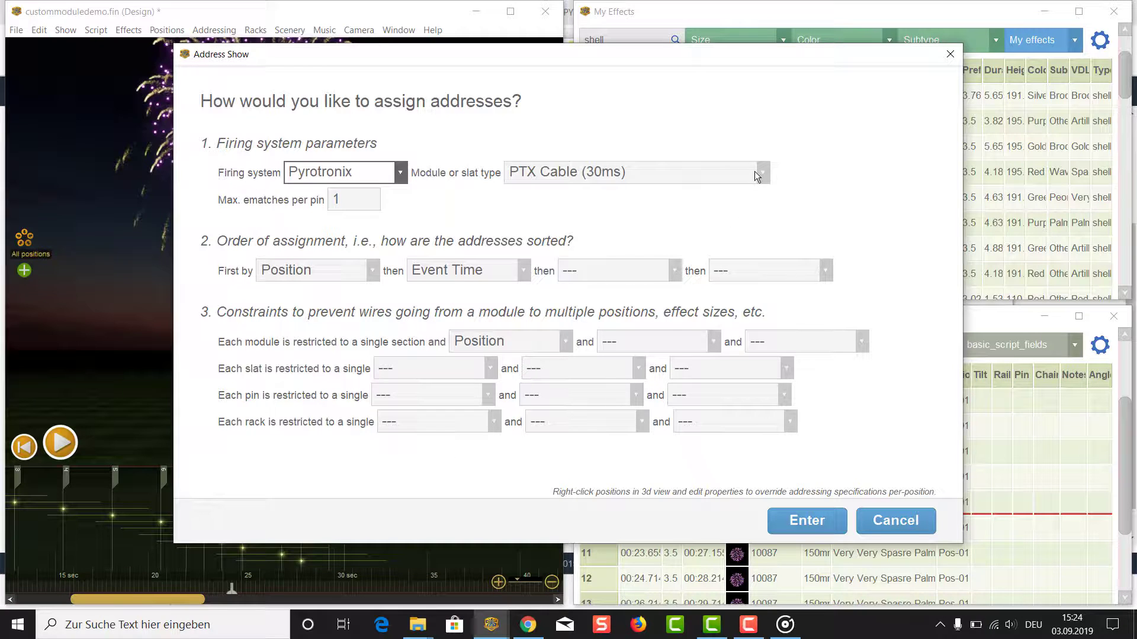
{"action": "left_click", "coordinate": [800, 531]}
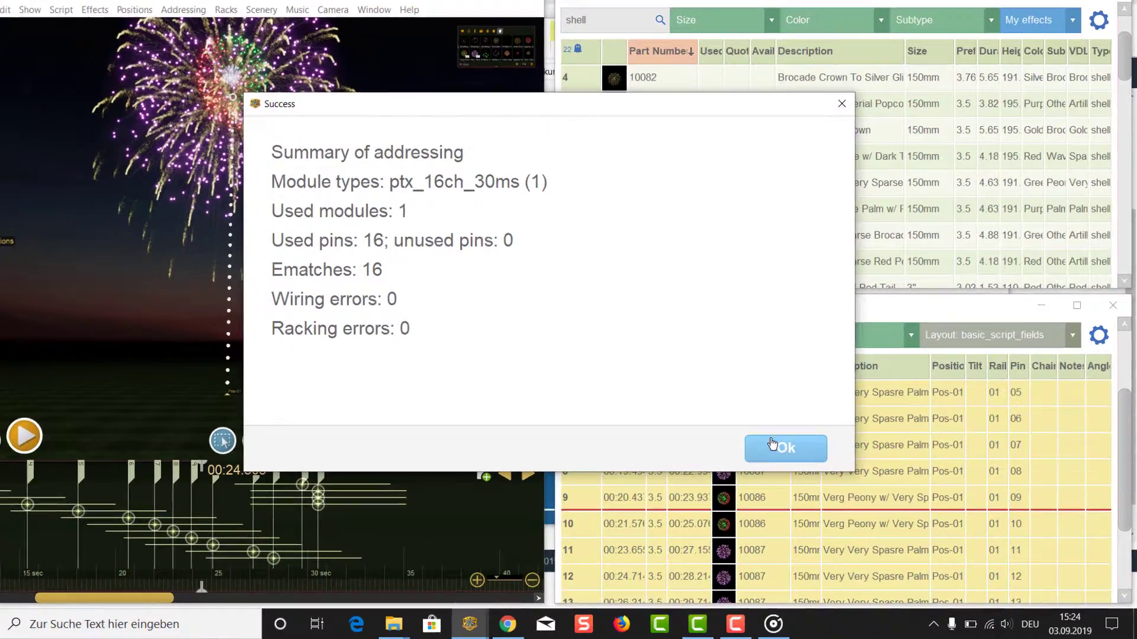
{"action": "left_click", "coordinate": [771, 446]}
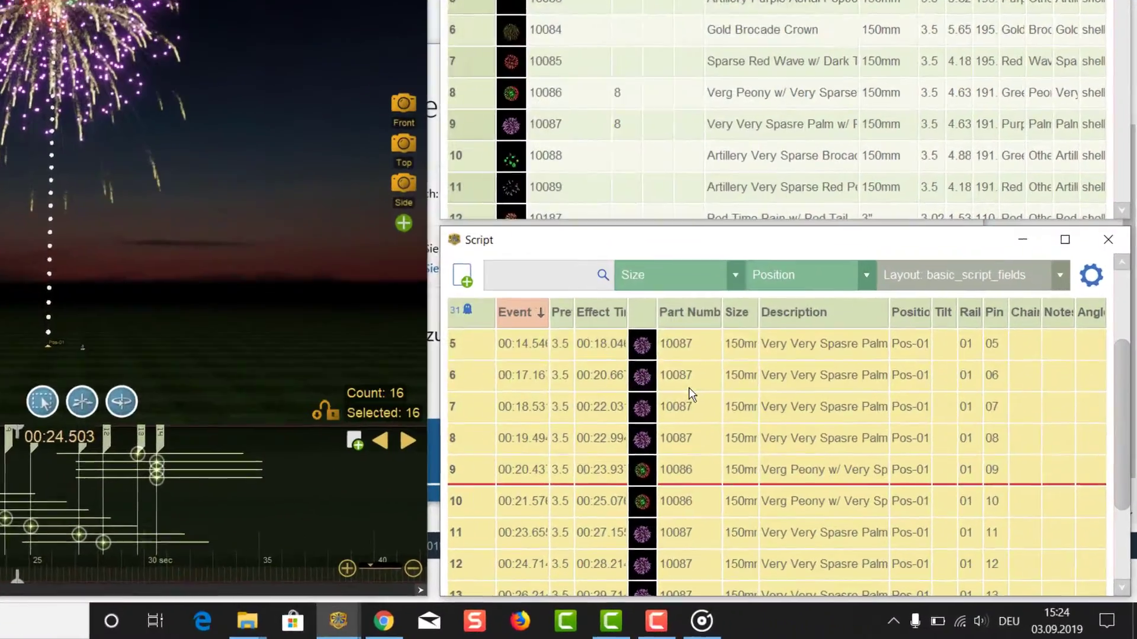
{"action": "scroll", "coordinate": [815, 274], "scroll_direction": "down", "scroll_amount": 4}
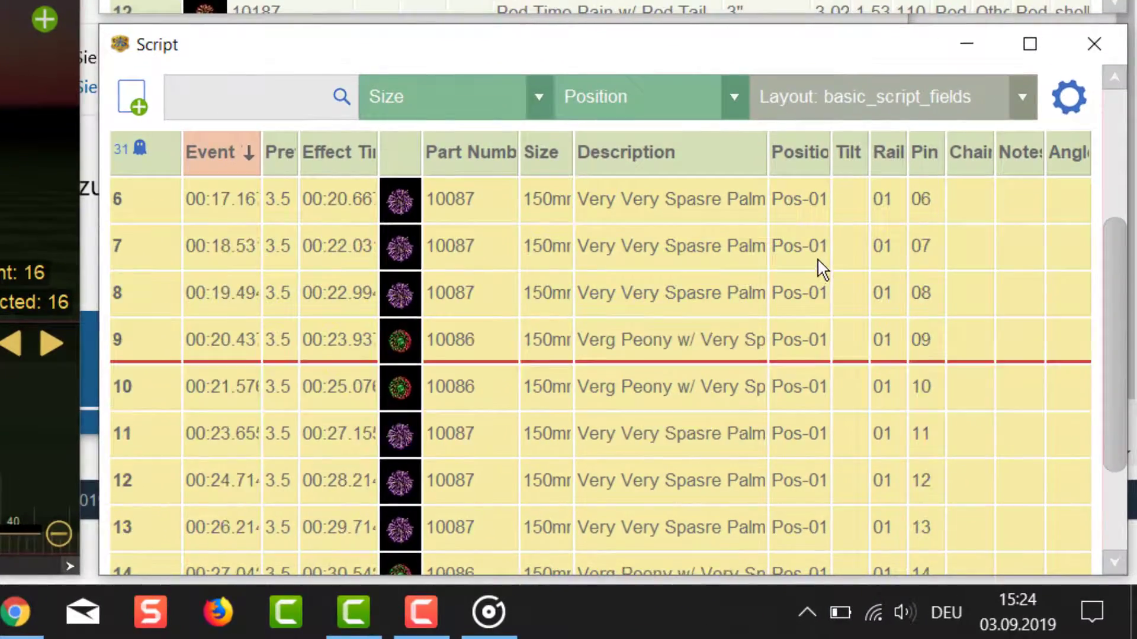
{"action": "scroll", "coordinate": [813, 276], "scroll_direction": "up", "scroll_amount": 3}
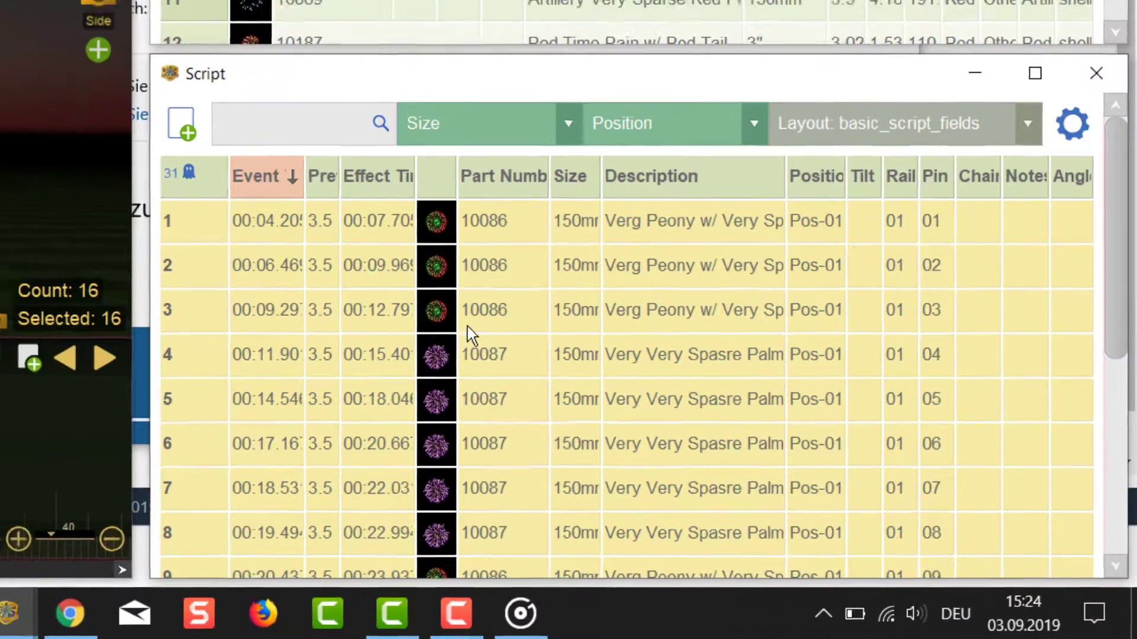
{"action": "scroll", "coordinate": [432, 312], "scroll_direction": "down", "scroll_amount": 1}
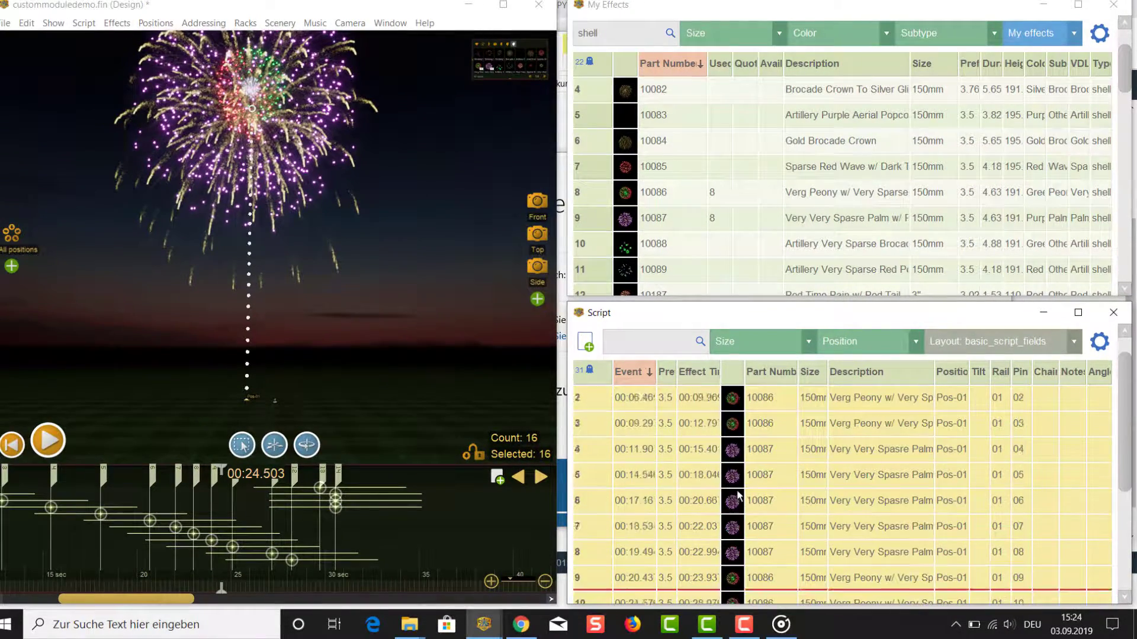
{"action": "scroll", "coordinate": [738, 496], "scroll_direction": "up", "scroll_amount": 1}
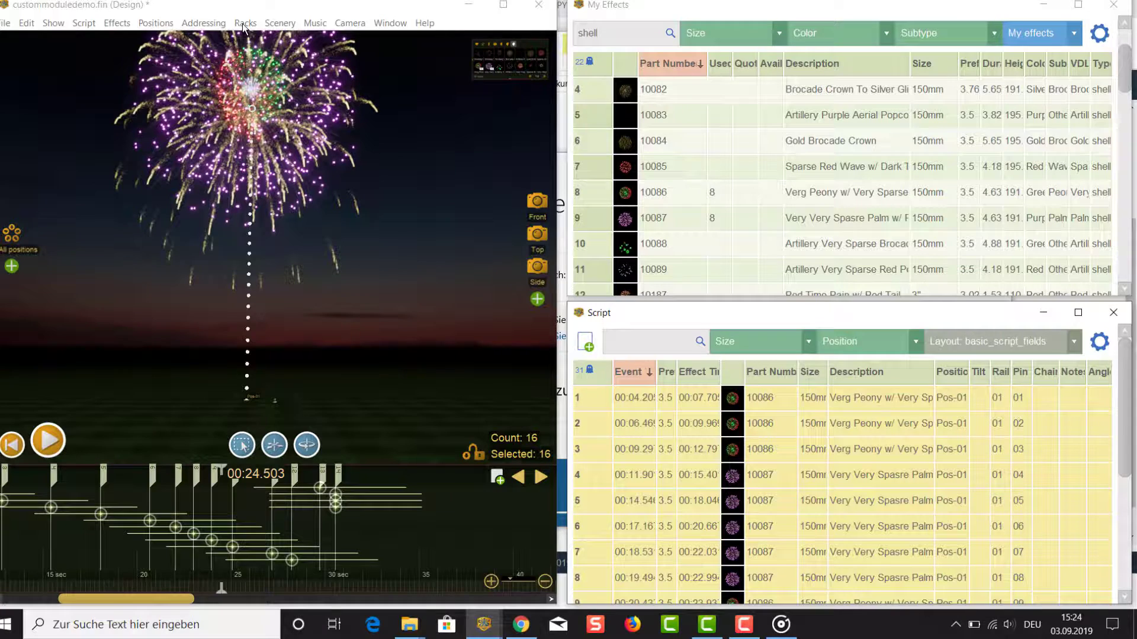
Start addressing the show again with the module or slat type set to Custom Module.
{"action": "left_click", "coordinate": [203, 24]}
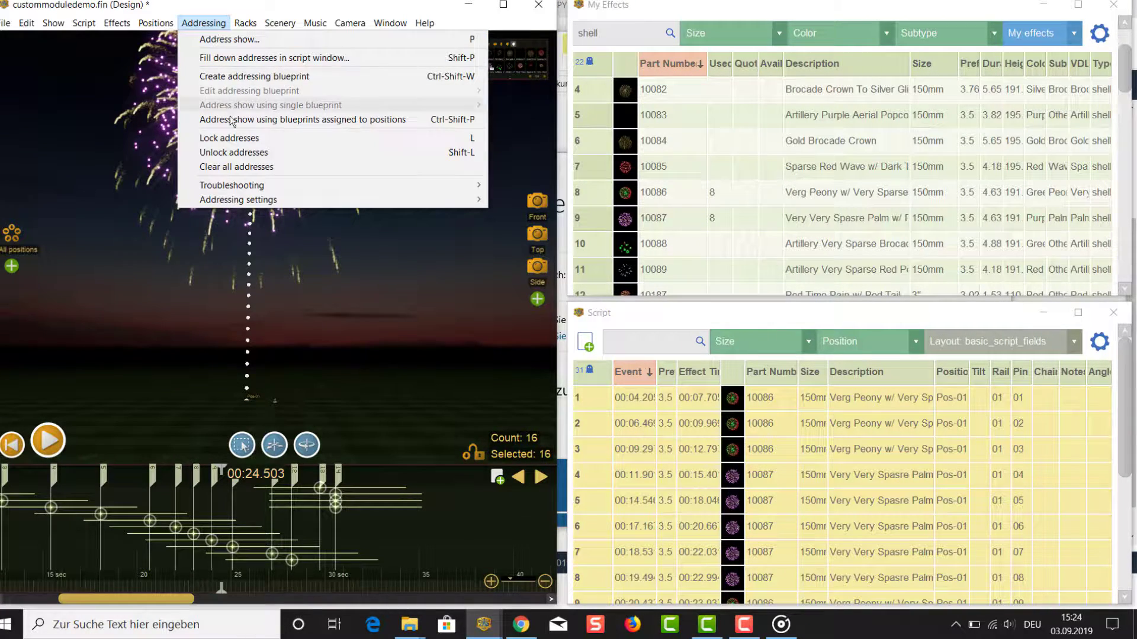
{"action": "left_click", "coordinate": [223, 39]}
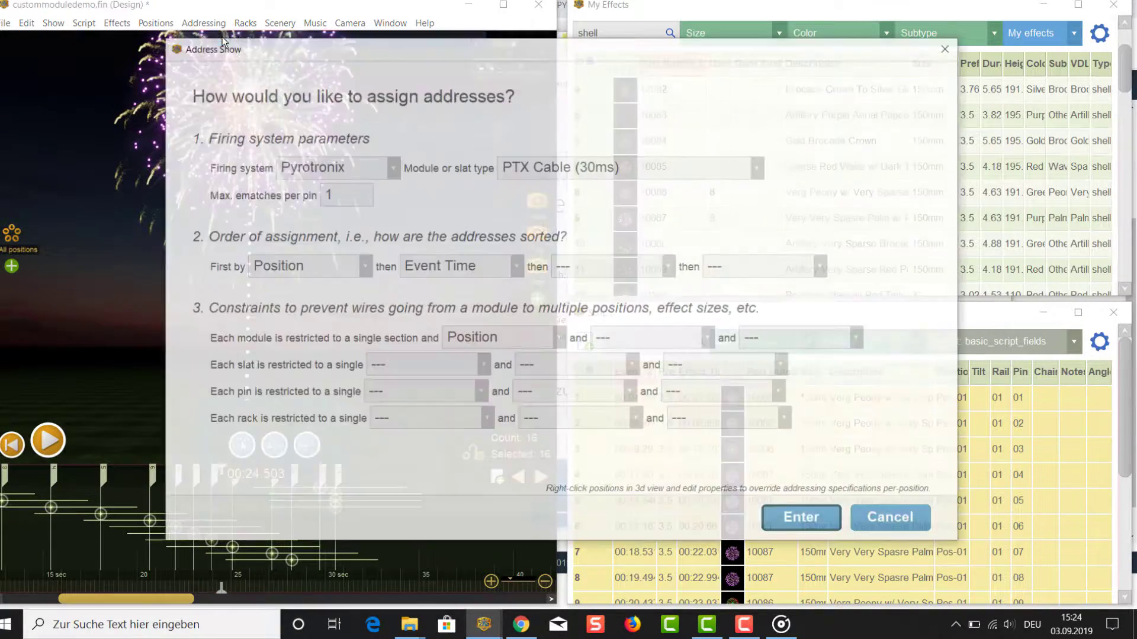
{"action": "left_click", "coordinate": [758, 170]}
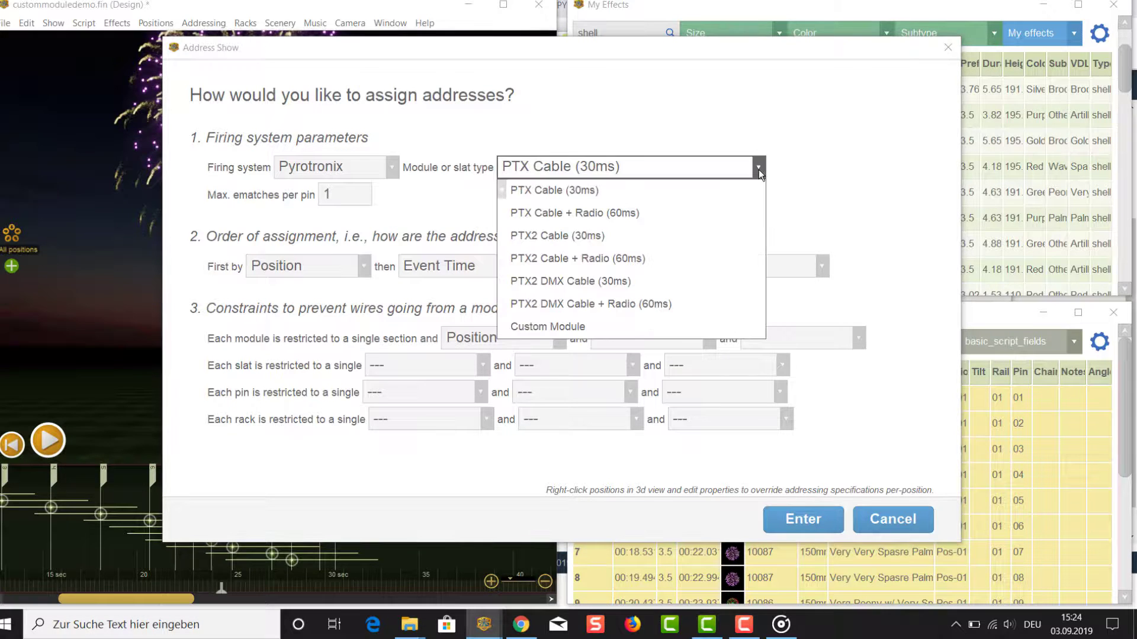
{"action": "left_click", "coordinate": [684, 322]}
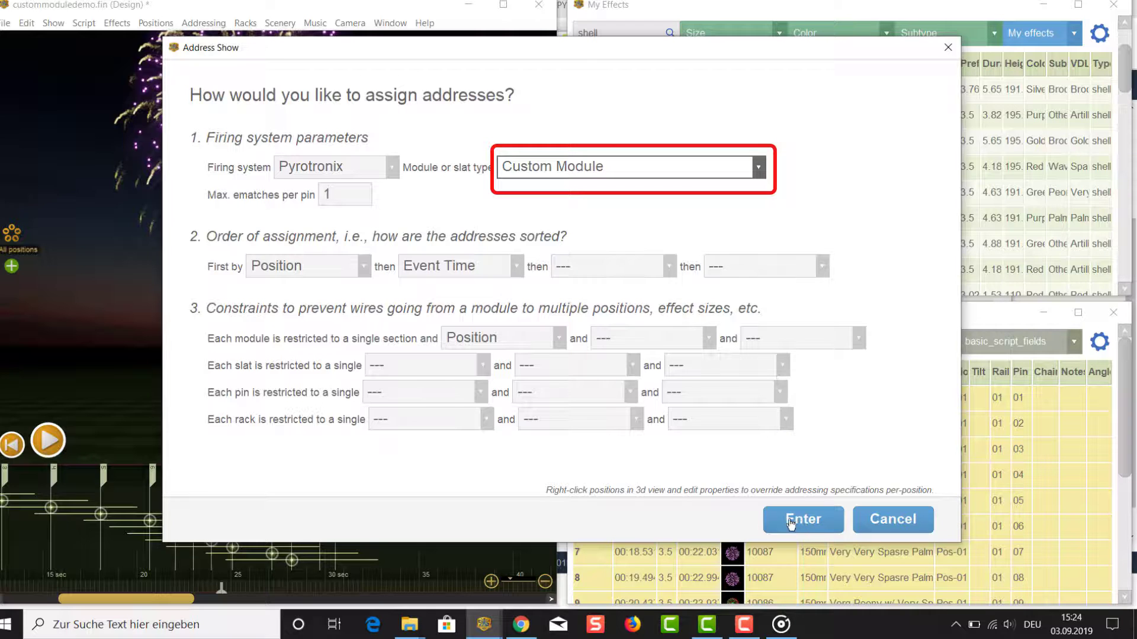
Restrict each slat to a single Part Number and address the show with the custom module.
{"action": "left_click", "coordinate": [482, 367]}
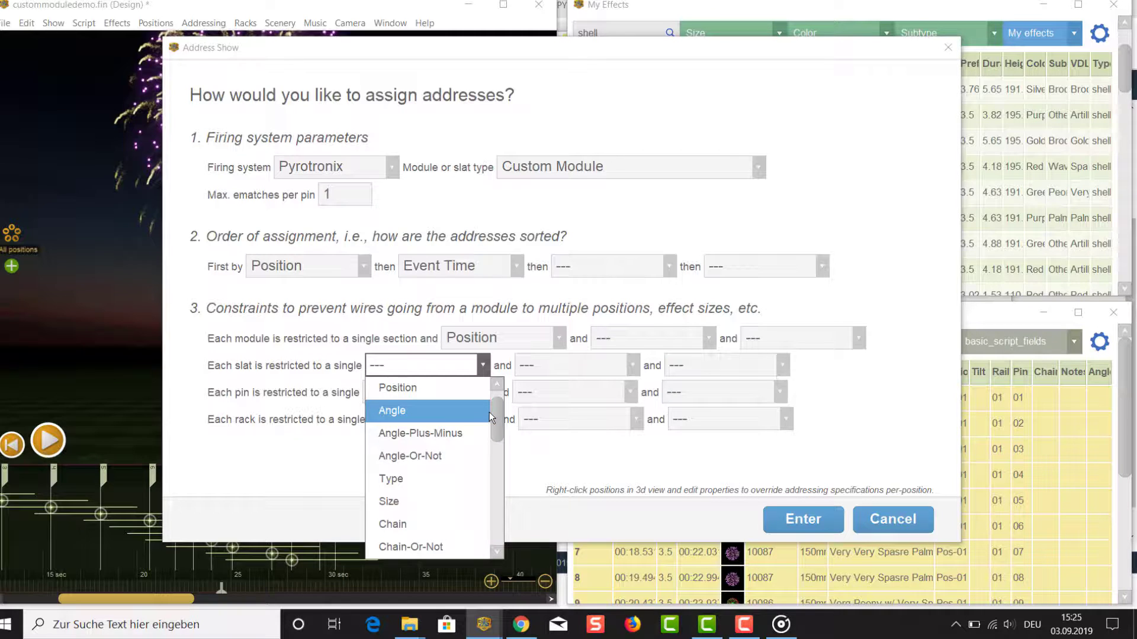
{"action": "scroll", "coordinate": [489, 416], "scroll_direction": "down", "scroll_amount": 6}
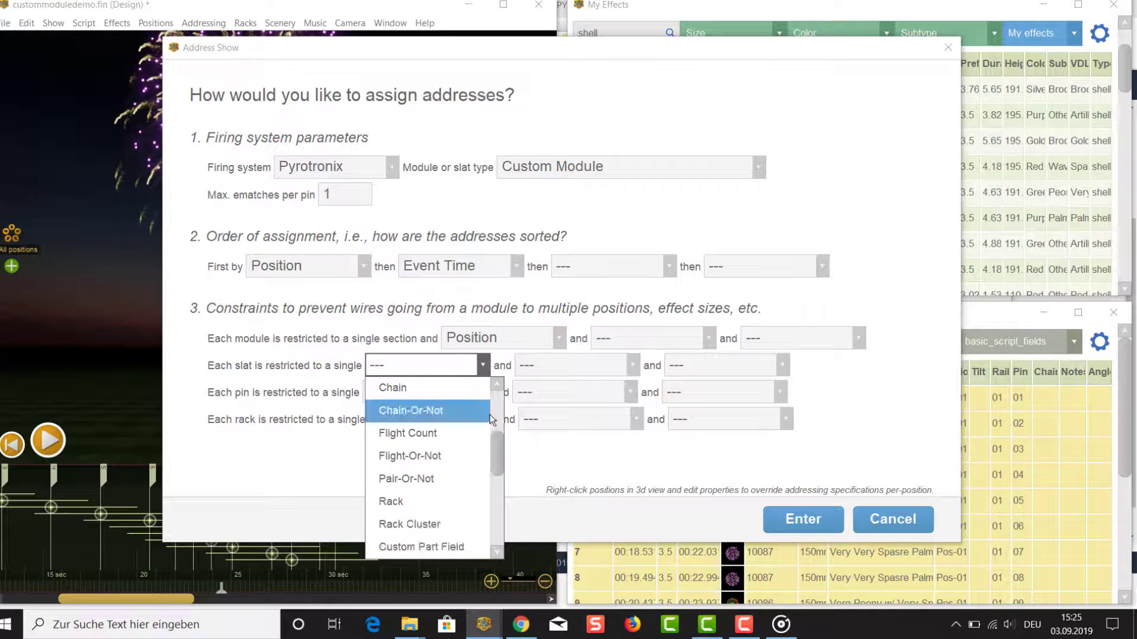
{"action": "scroll", "coordinate": [489, 415], "scroll_direction": "down", "scroll_amount": 3}
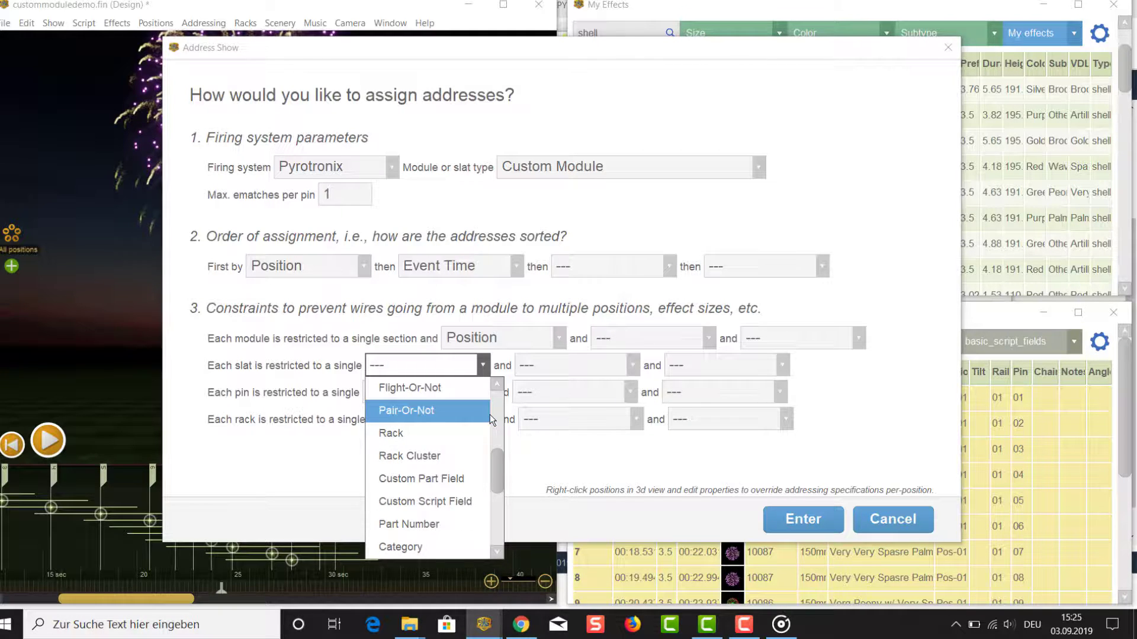
{"action": "scroll", "coordinate": [490, 414], "scroll_direction": "down", "scroll_amount": 1}
{"action": "left_click", "coordinate": [461, 500]}
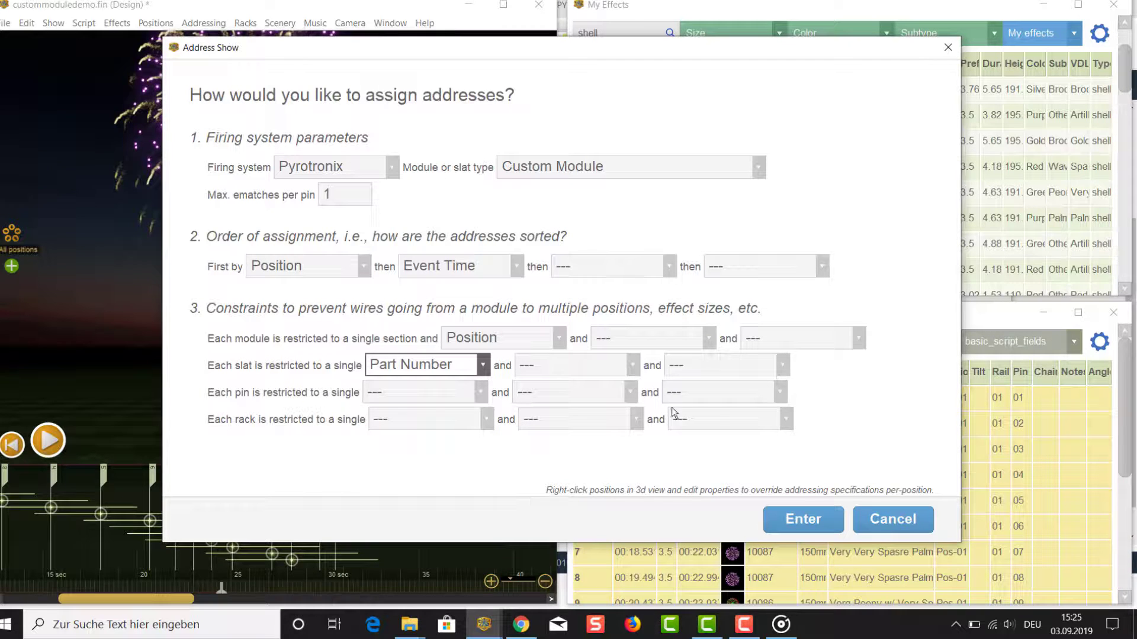
{"action": "left_click", "coordinate": [815, 526]}
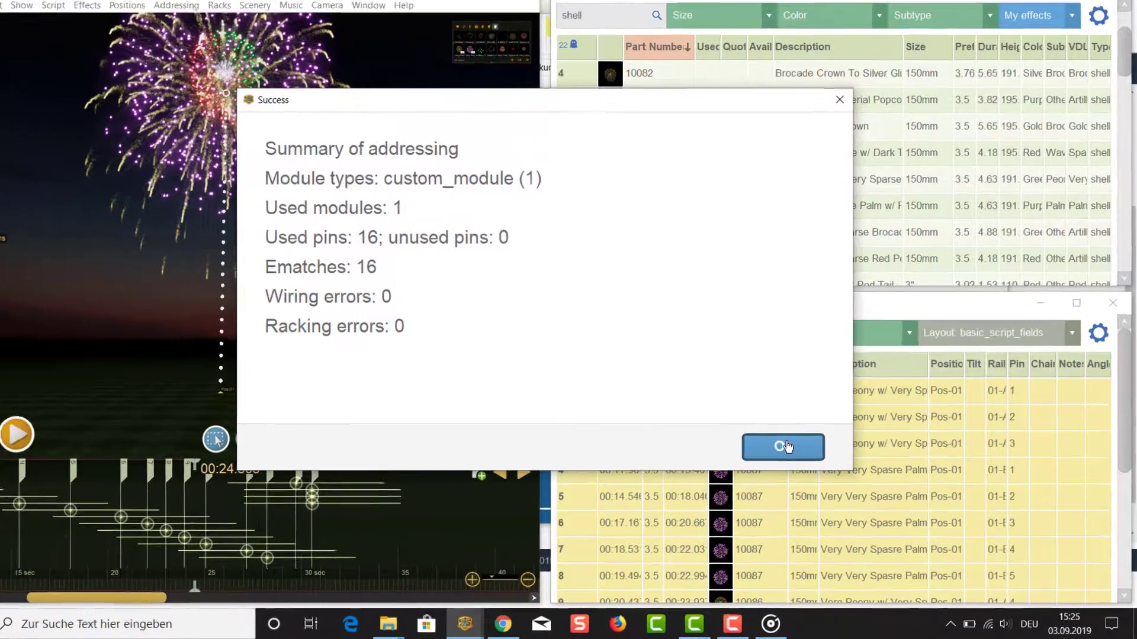
{"action": "left_click", "coordinate": [794, 452]}
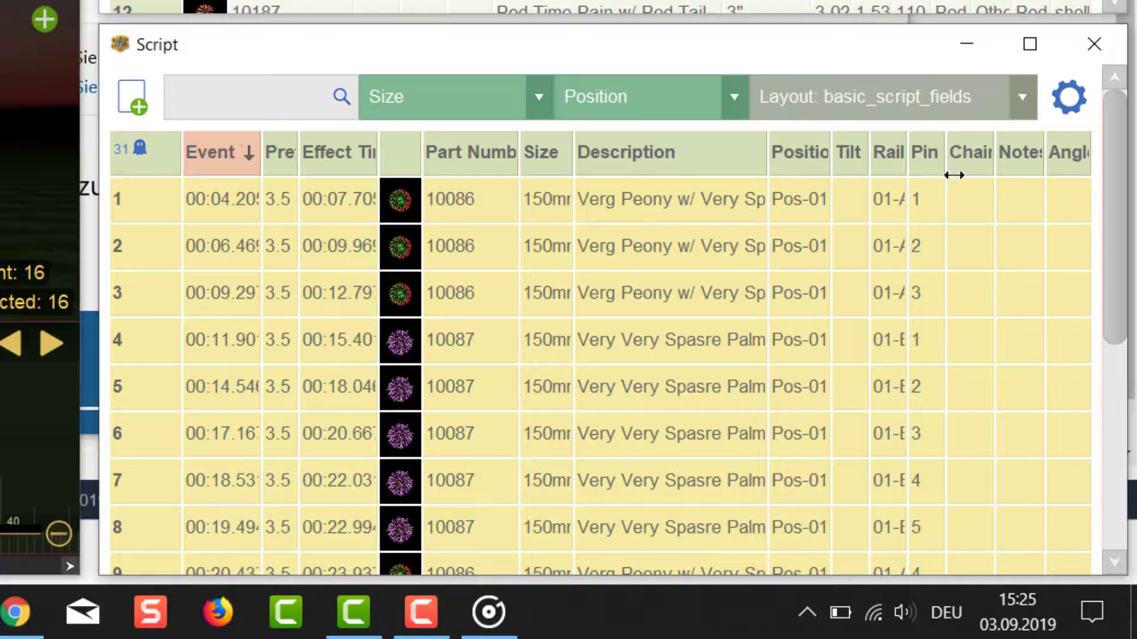
Widen the script's Rail column to show the full addresses and review the rail and pin assignments of all events.
{"action": "left_click_drag", "start_coordinate": [909, 170], "coordinate": [931, 169]}
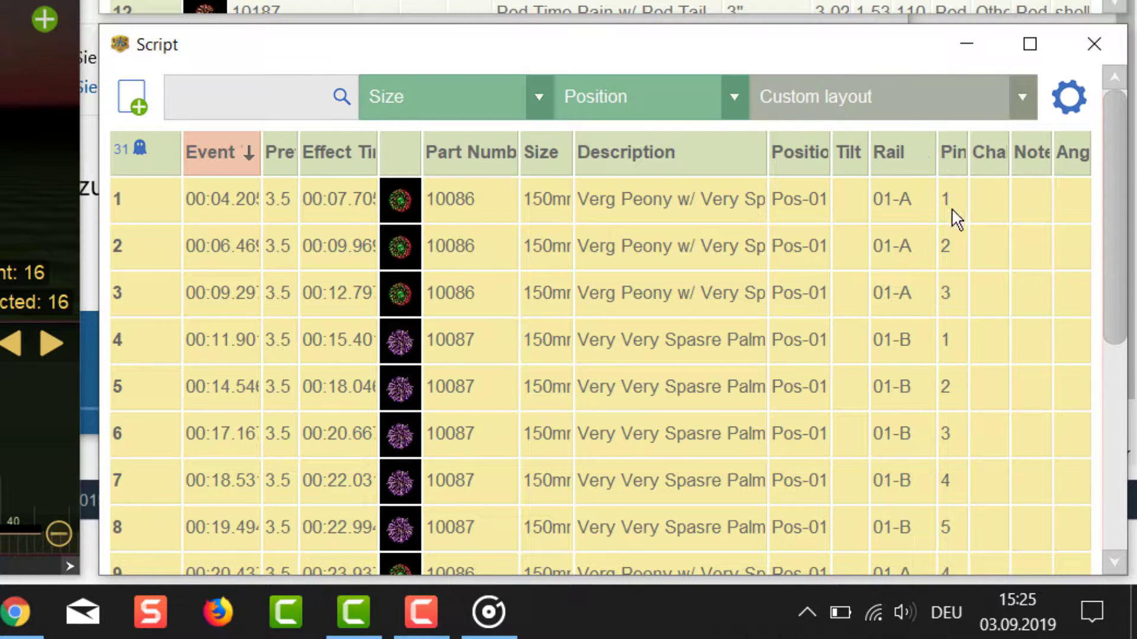
{"action": "scroll", "coordinate": [949, 222], "scroll_direction": "down", "scroll_amount": 5}
{"action": "scroll", "coordinate": [948, 225], "scroll_direction": "down", "scroll_amount": 3}
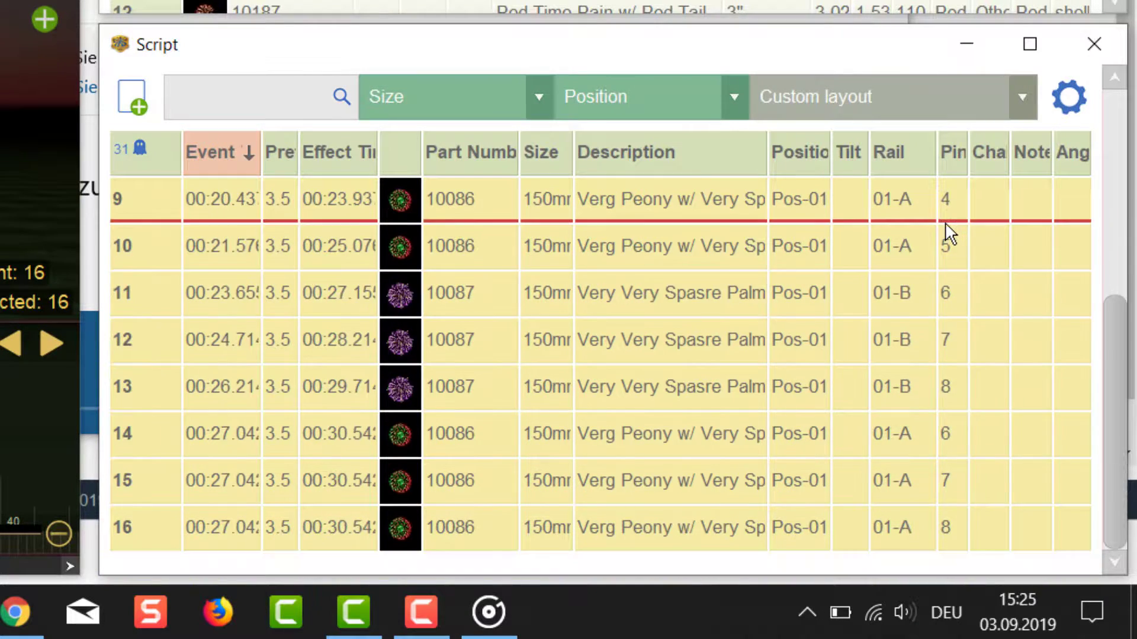
{"action": "scroll", "coordinate": [946, 226], "scroll_direction": "up", "scroll_amount": 8}
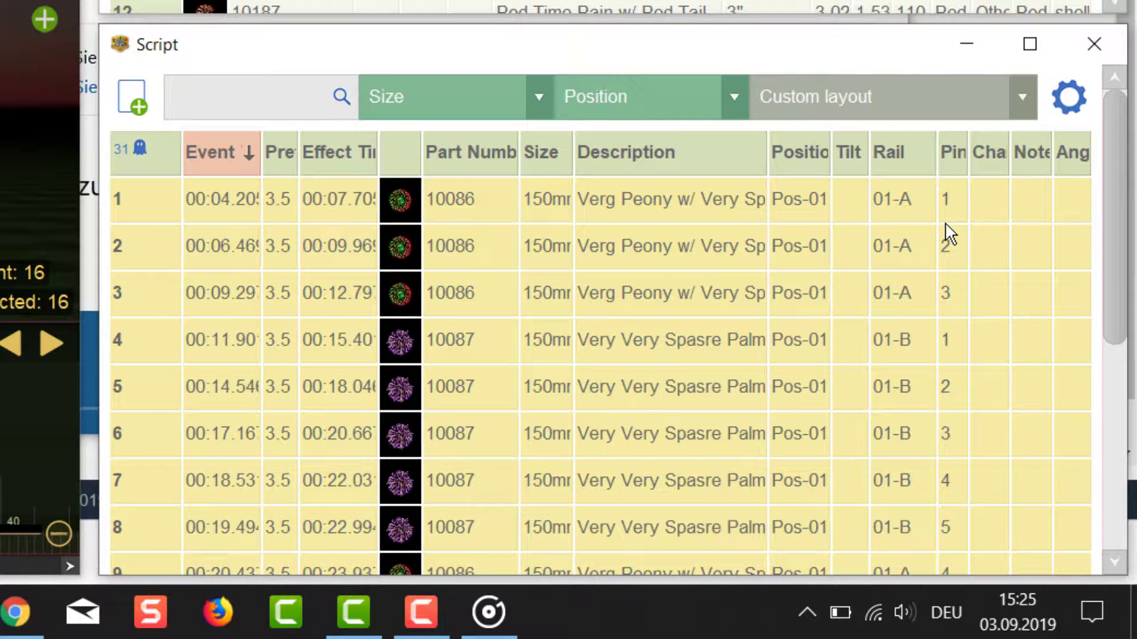
Sort the script by Rail and check which part numbers share each slat.
{"action": "left_click", "coordinate": [903, 149]}
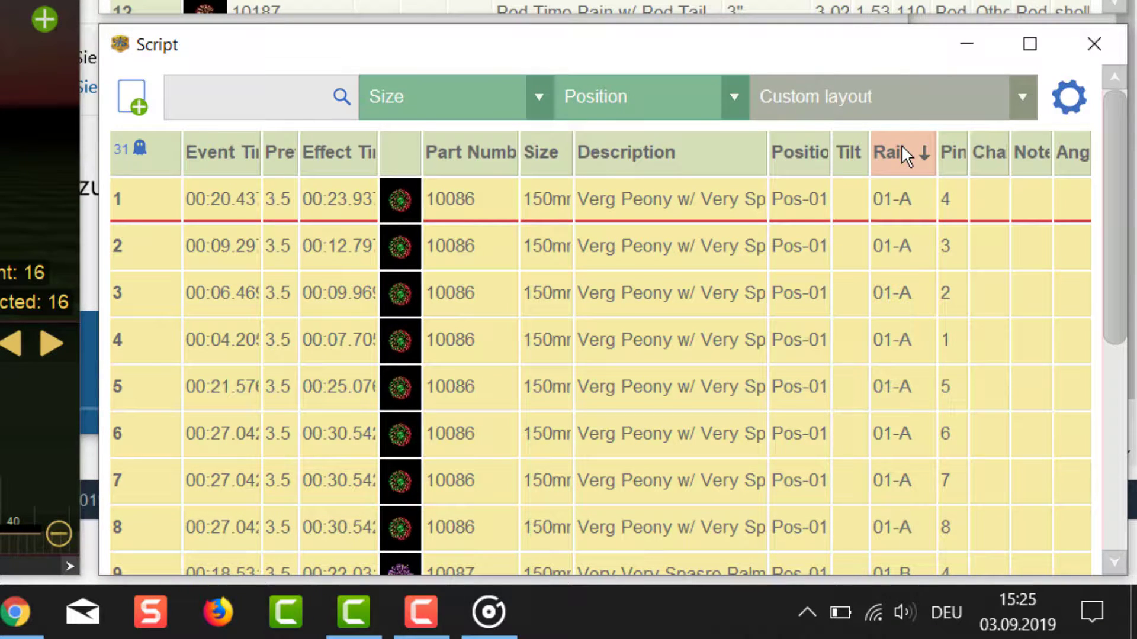
{"action": "scroll", "coordinate": [423, 240], "scroll_direction": "down", "scroll_amount": 4}
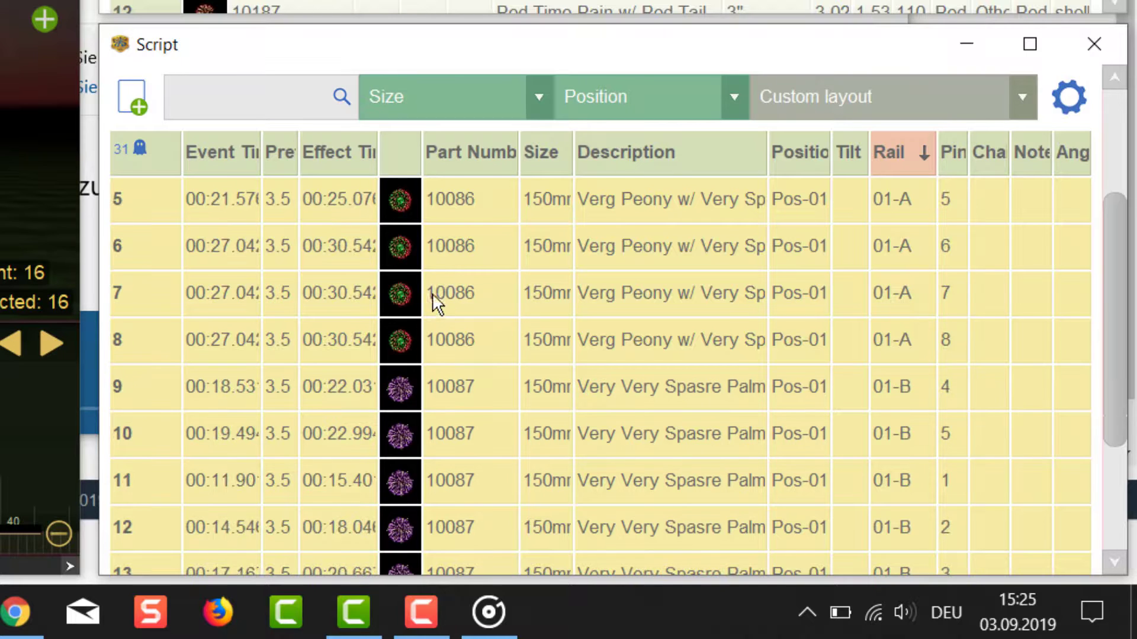
{"action": "scroll", "coordinate": [432, 293], "scroll_direction": "down", "scroll_amount": 4}
{"action": "scroll", "coordinate": [432, 301], "scroll_direction": "up", "scroll_amount": 8}
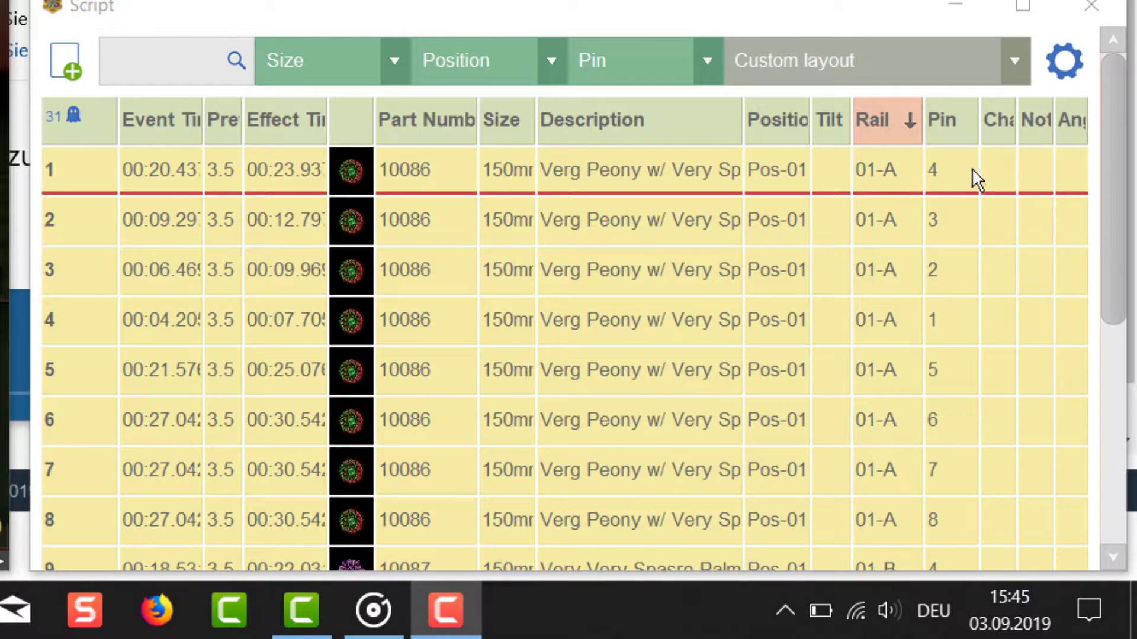
Add the Pin column to the script's sort criteria and review the pin order within each slat.
{"action": "right_click", "coordinate": [943, 117]}
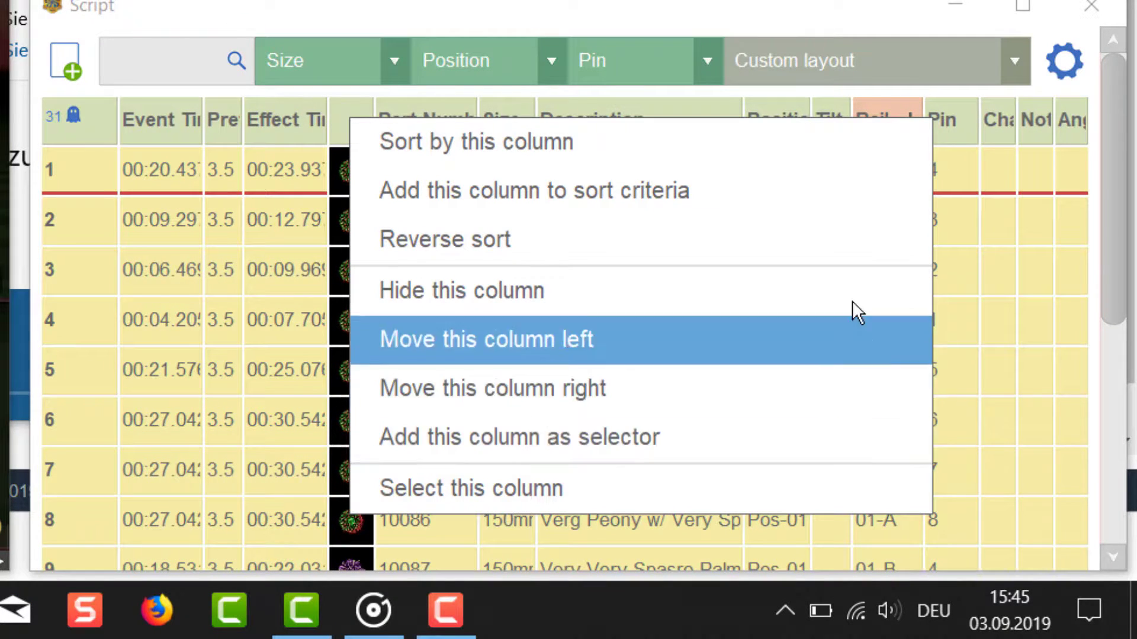
{"action": "left_click", "coordinate": [829, 208]}
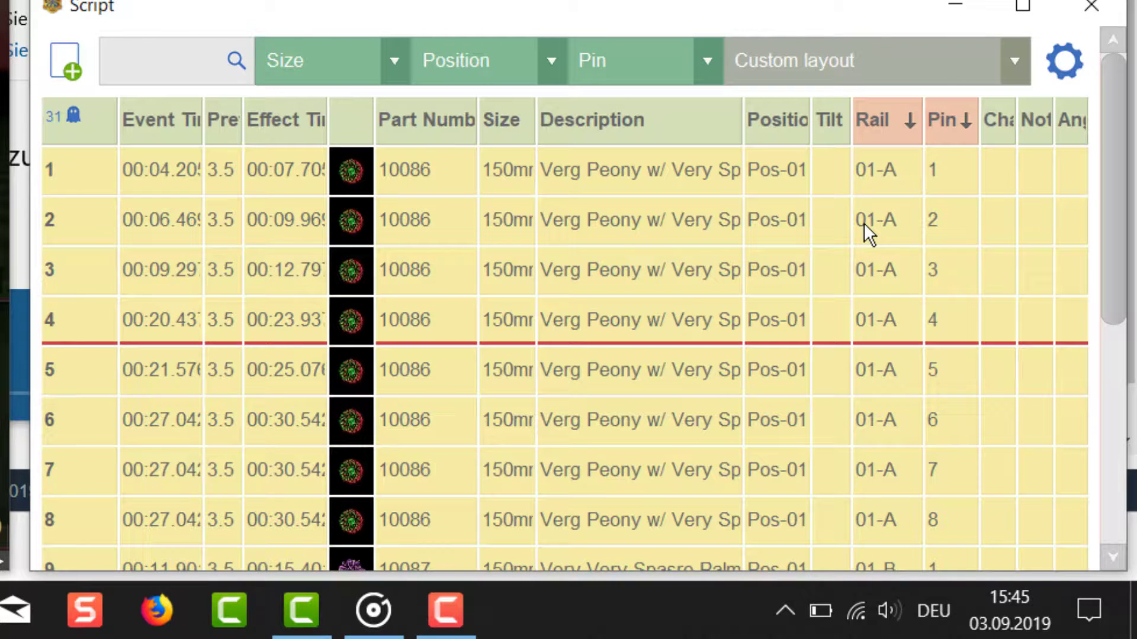
{"action": "scroll", "coordinate": [864, 223], "scroll_direction": "down", "scroll_amount": 4}
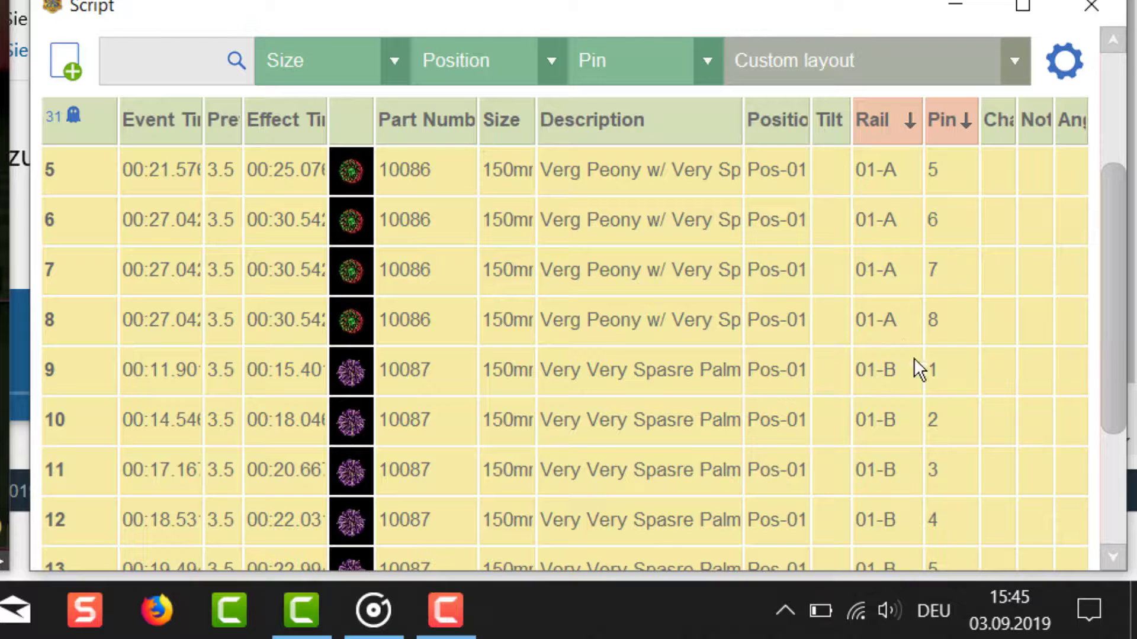
{"action": "scroll", "coordinate": [929, 355], "scroll_direction": "down", "scroll_amount": 4}
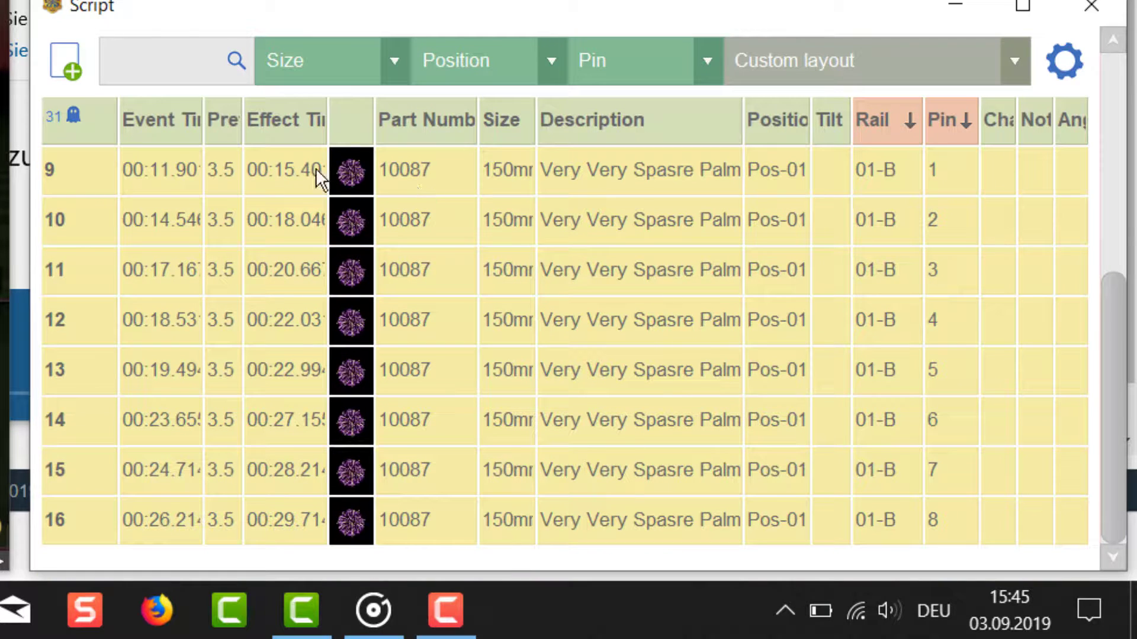
{"action": "scroll", "coordinate": [799, 393], "scroll_direction": "up", "scroll_amount": 8}
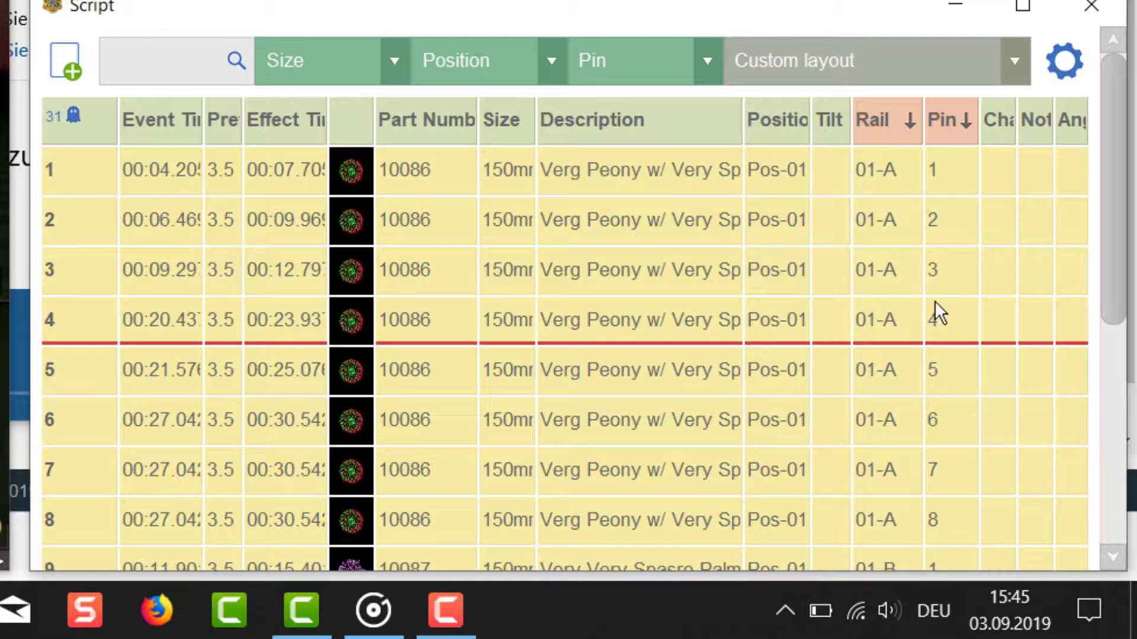
{"action": "scroll", "coordinate": [831, 542], "scroll_direction": "down", "scroll_amount": 2}
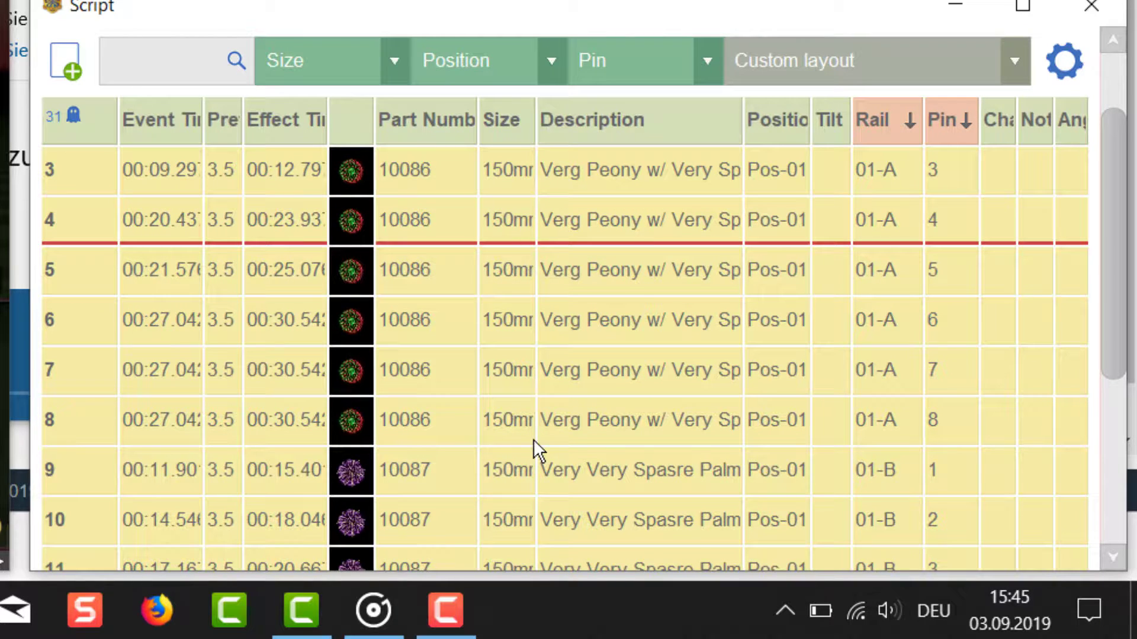
{"action": "scroll", "coordinate": [533, 438], "scroll_direction": "down", "scroll_amount": 6}
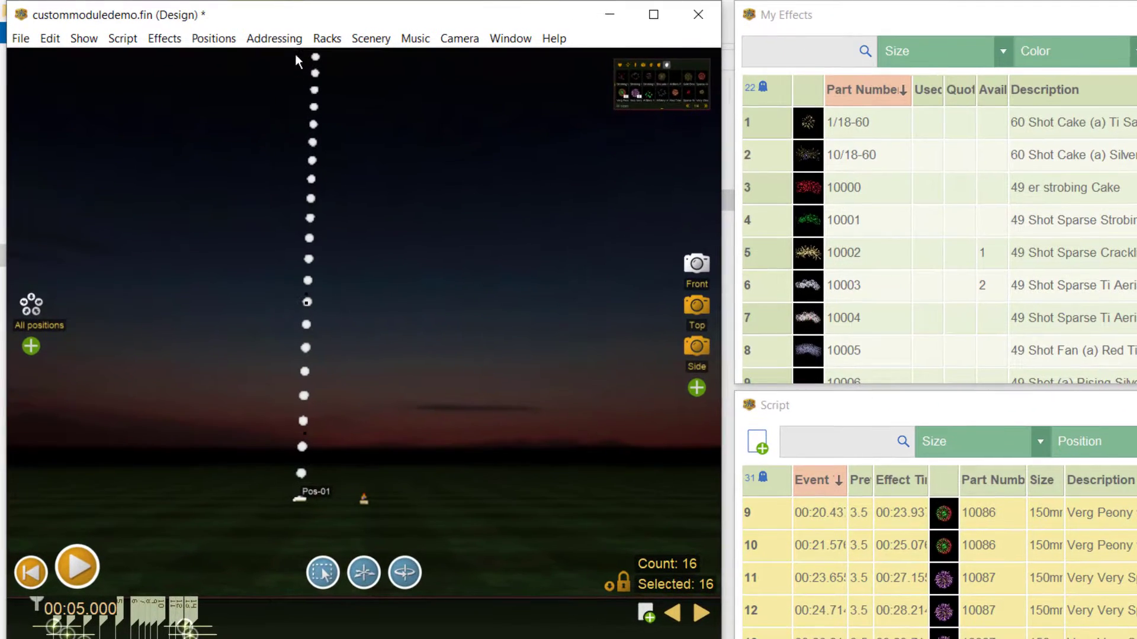
Set the rail address template of the Cobra custom module specification to 99-#6 and apply it.
{"action": "left_click", "coordinate": [230, 31]}
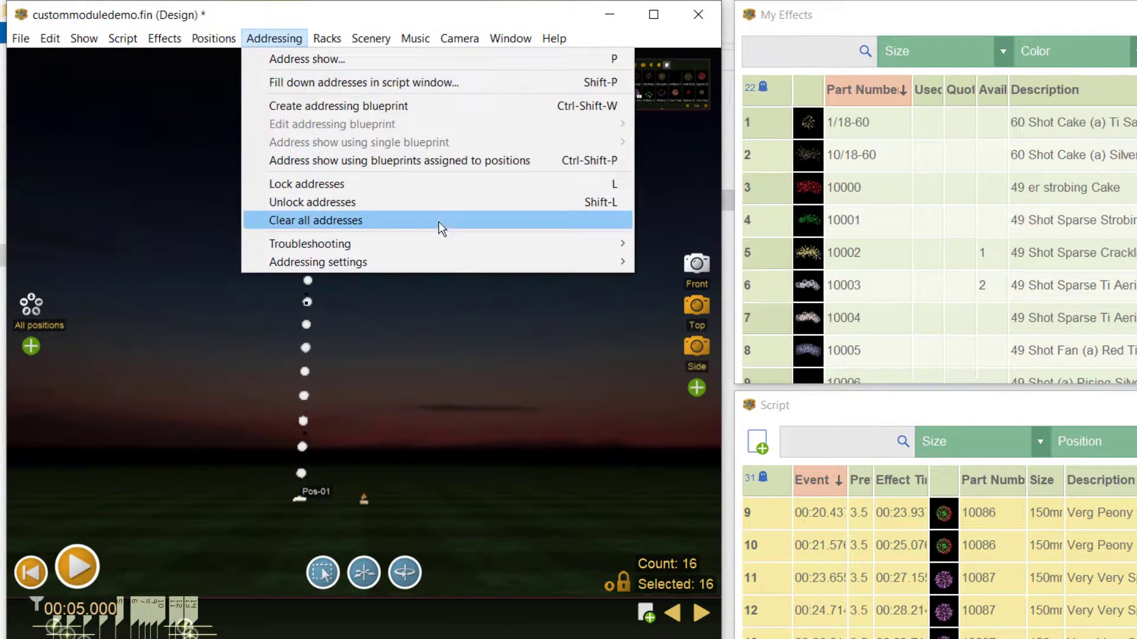
{"action": "mouse_move", "coordinate": [450, 262]}
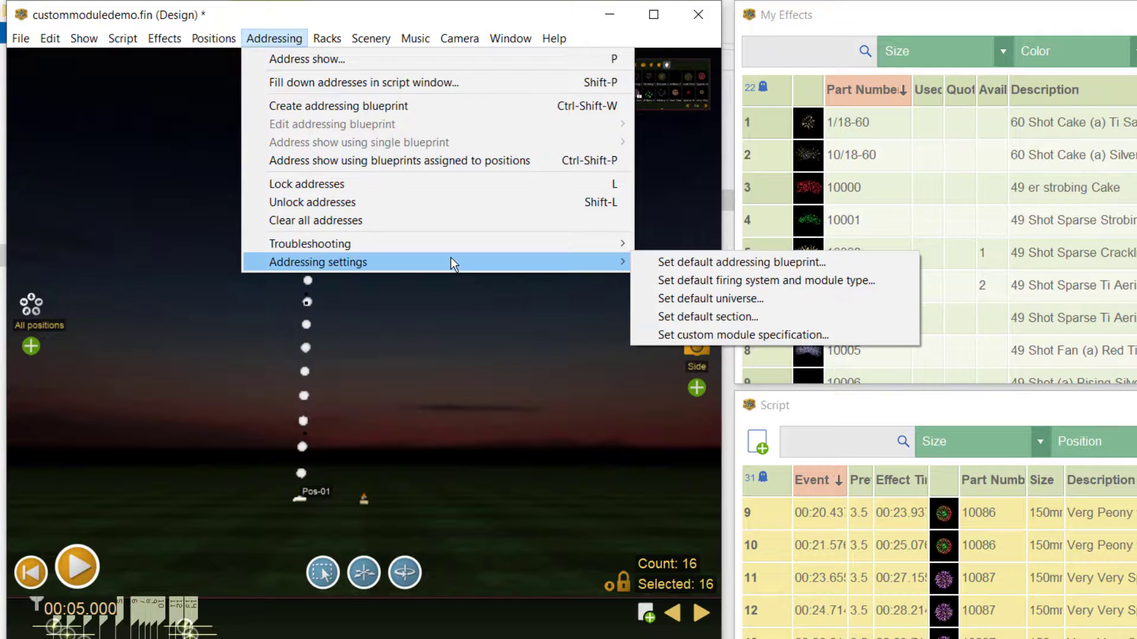
{"action": "left_click", "coordinate": [879, 336]}
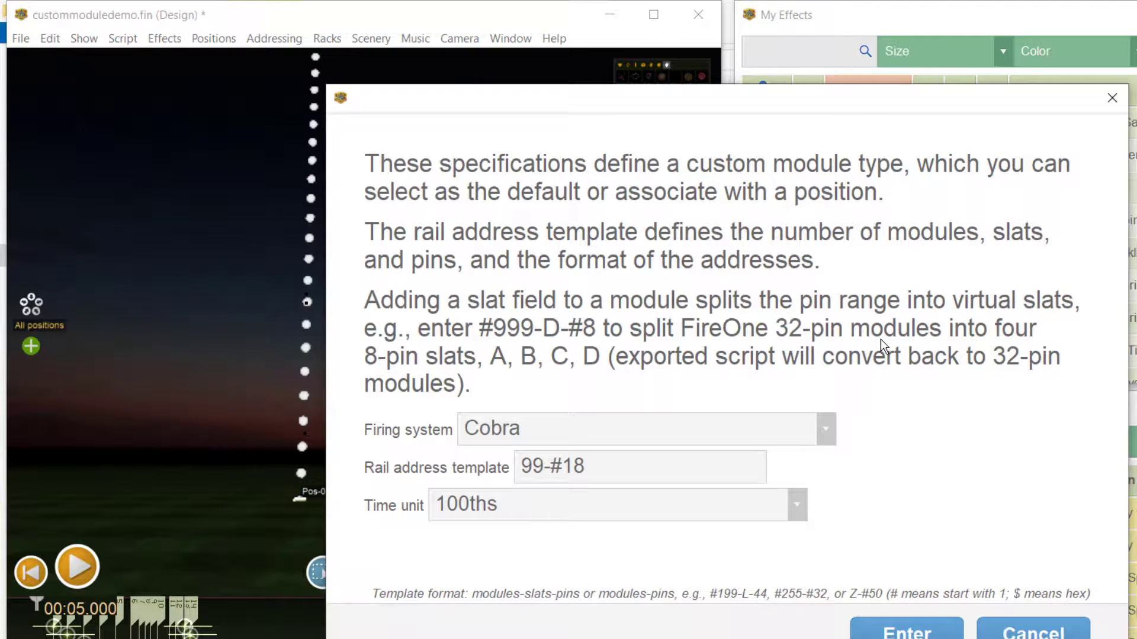
{"action": "left_click", "coordinate": [622, 465]}
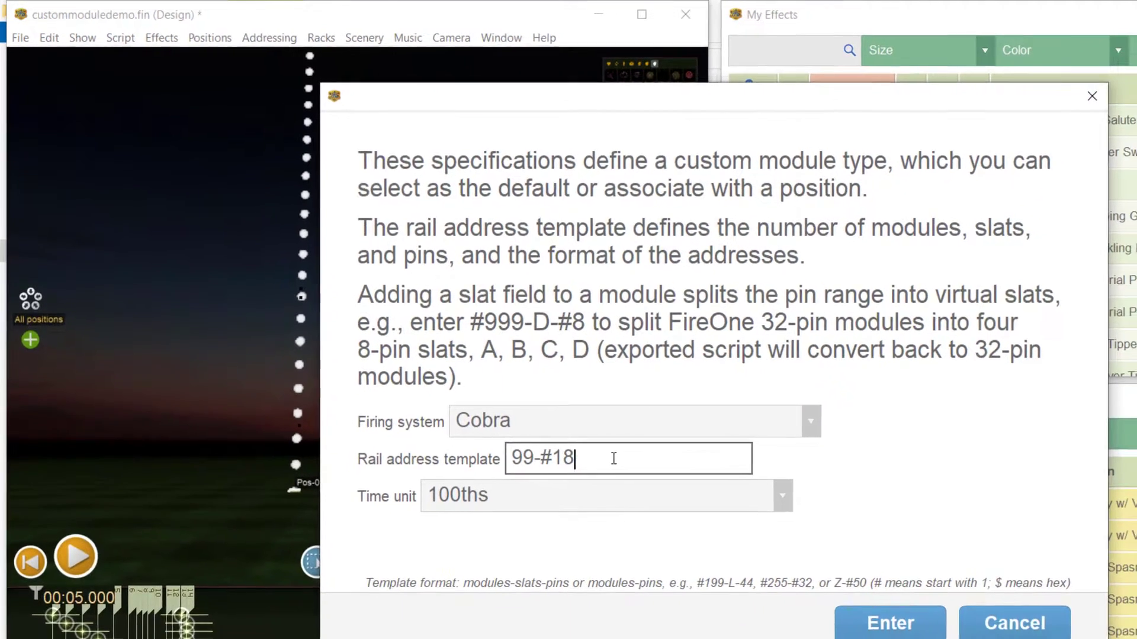
{"action": "key", "text": "BackSpace"}
{"action": "key", "text": "BackSpace"}
{"action": "type", "text": "6"}
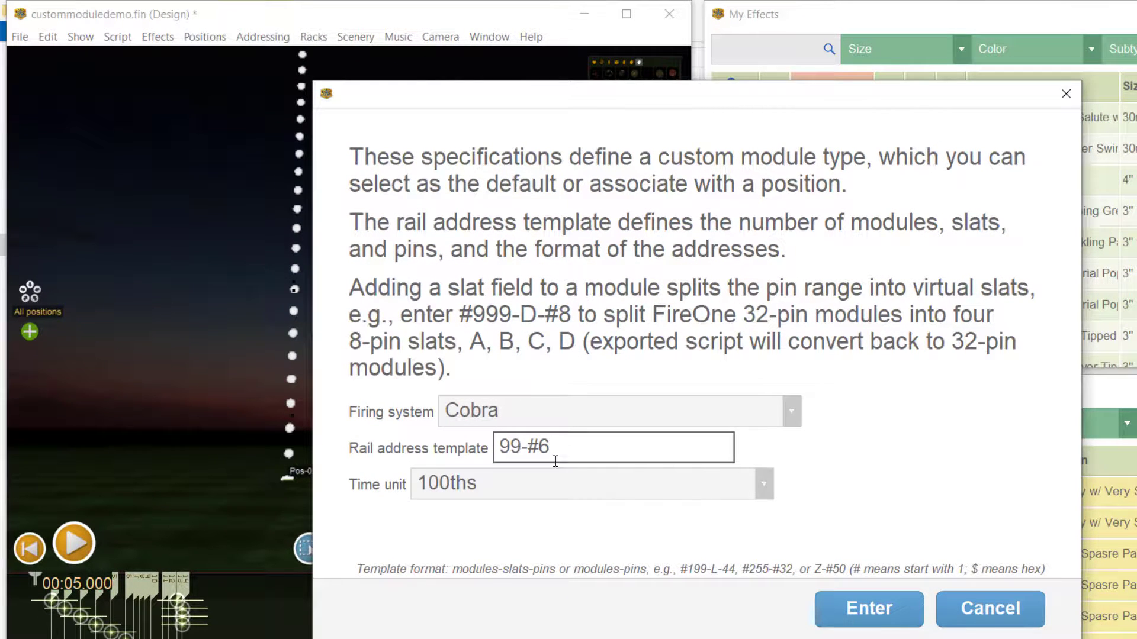
{"action": "left_click", "coordinate": [853, 611]}
Address the show for the Cobra firing system with the Custom Module type and review the rail and pin addresses in the enlarged script.
{"action": "left_click", "coordinate": [279, 44]}
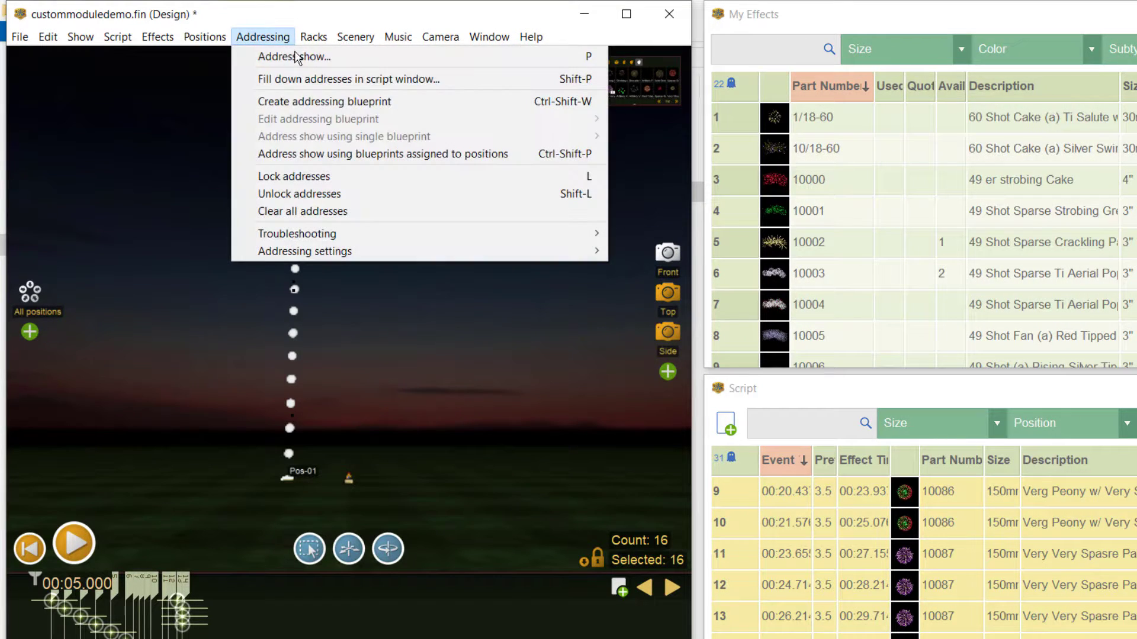
{"action": "left_click", "coordinate": [295, 52]}
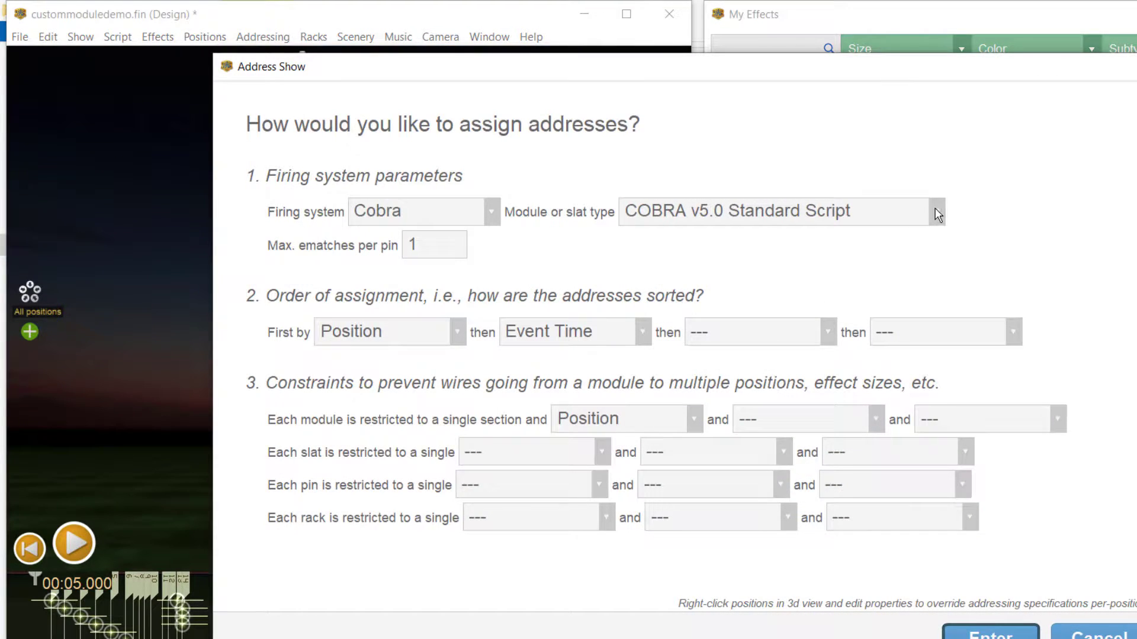
{"action": "left_click", "coordinate": [937, 214]}
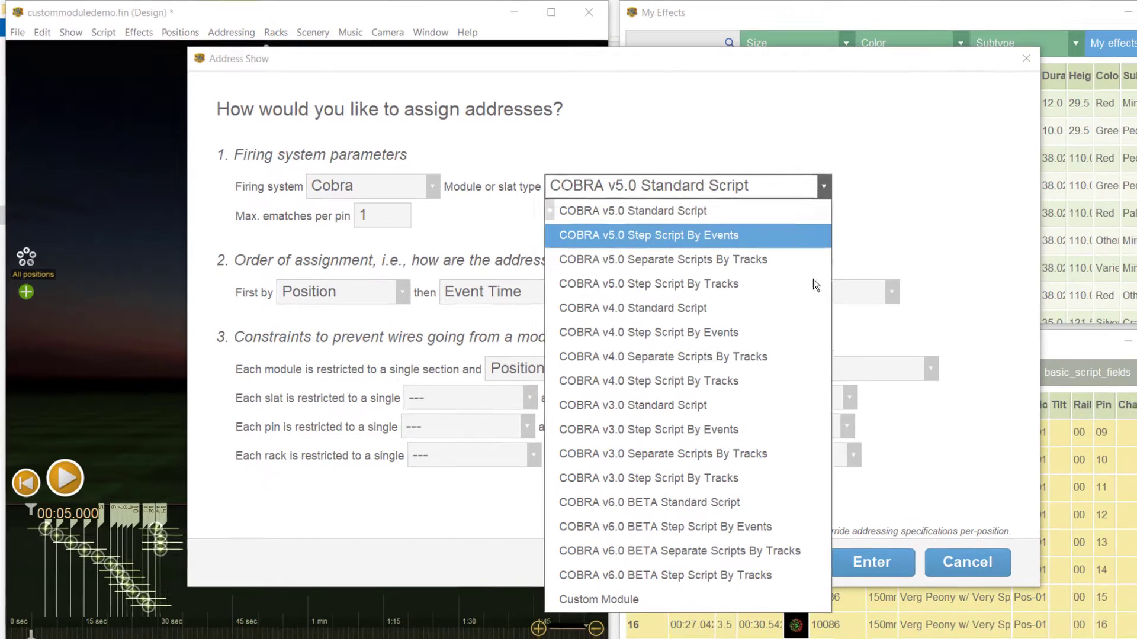
{"action": "left_click", "coordinate": [663, 588]}
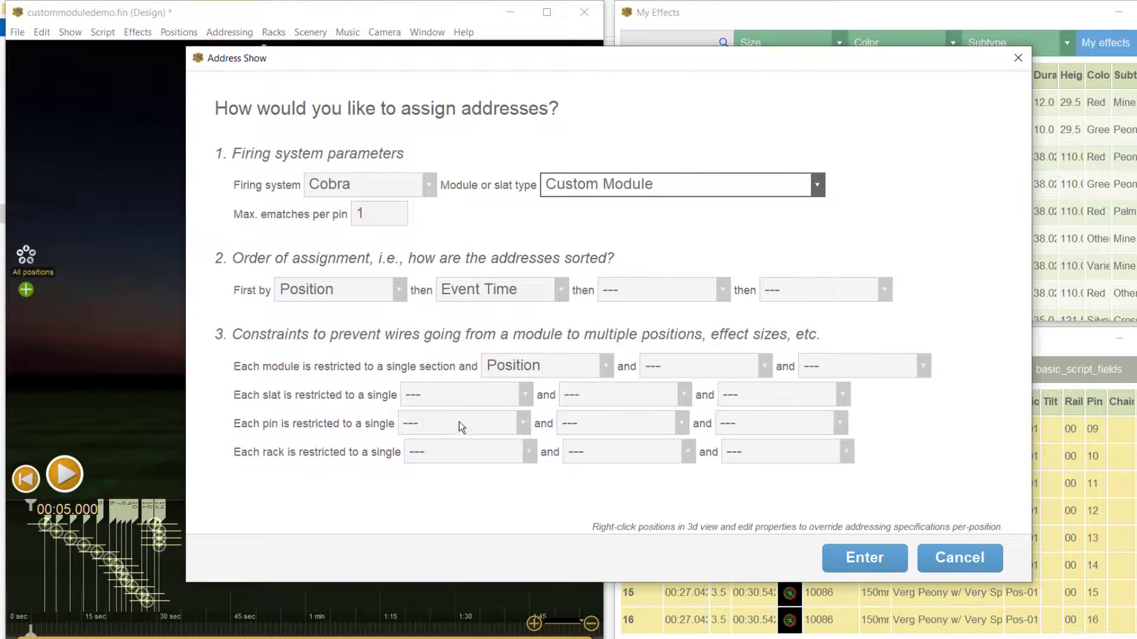
{"action": "left_click", "coordinate": [442, 394]}
{"action": "left_click", "coordinate": [443, 393]}
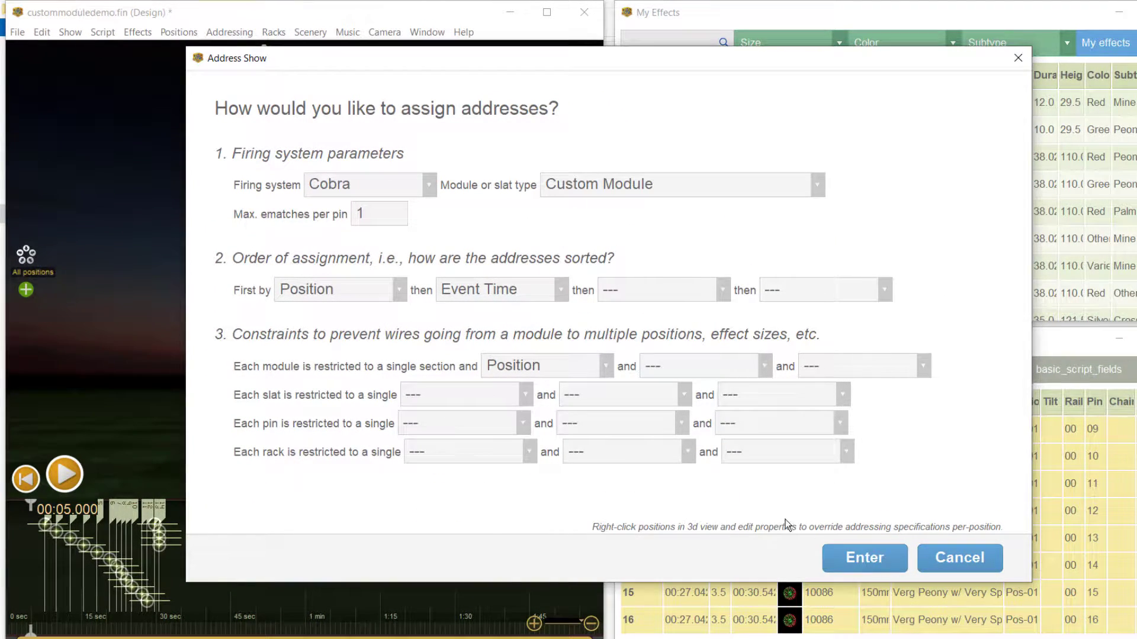
{"action": "left_click", "coordinate": [863, 556]}
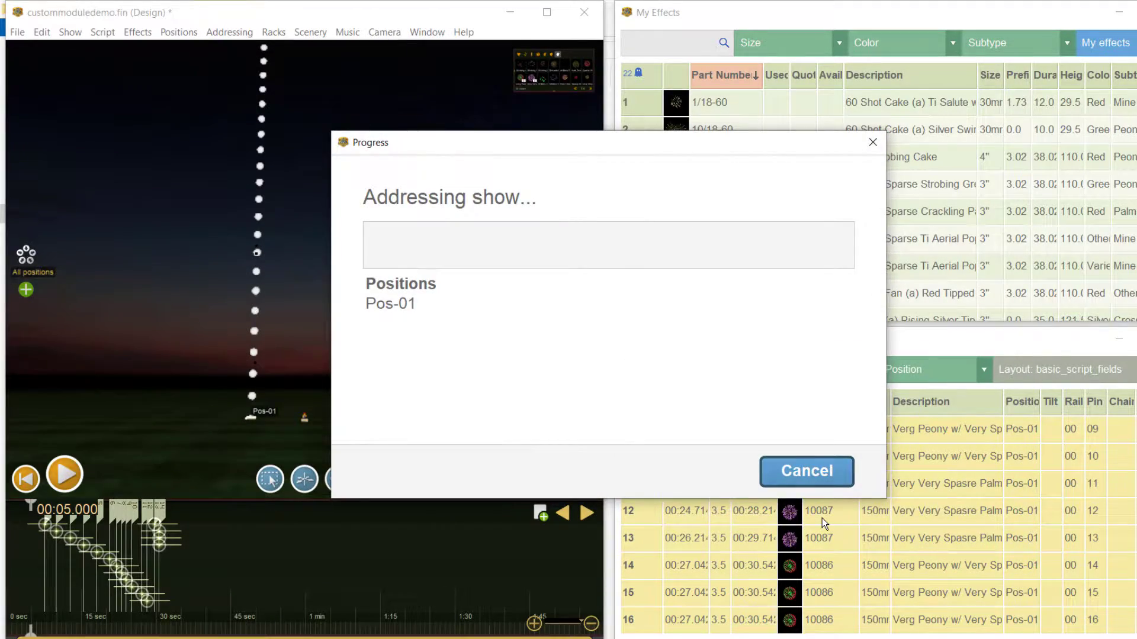
{"action": "left_click", "coordinate": [842, 487]}
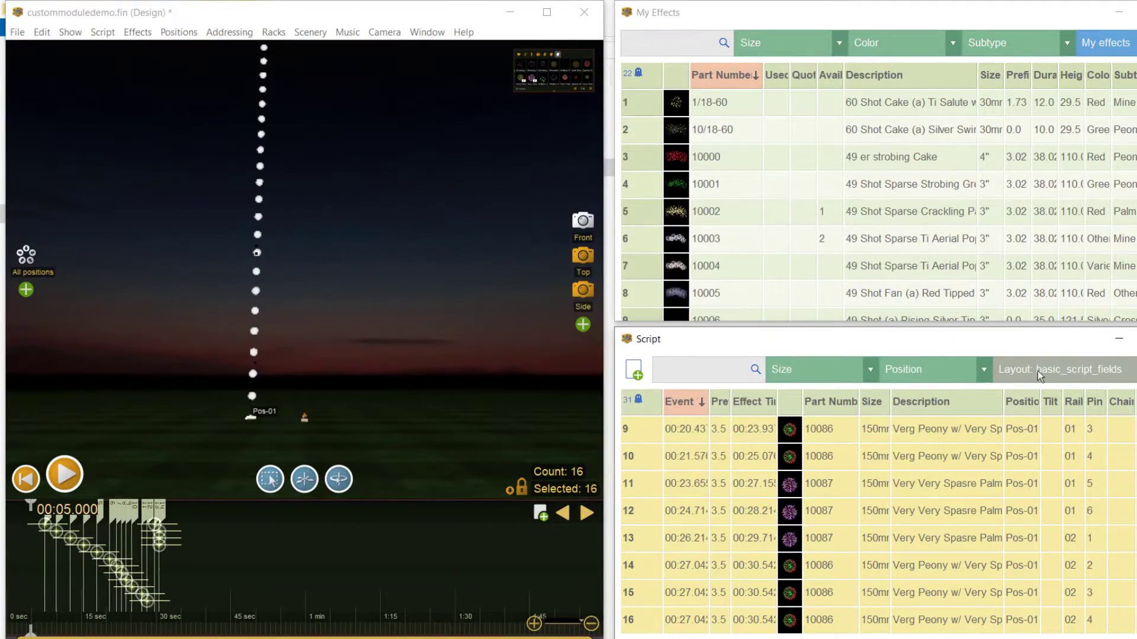
{"action": "double_click", "coordinate": [1042, 338]}
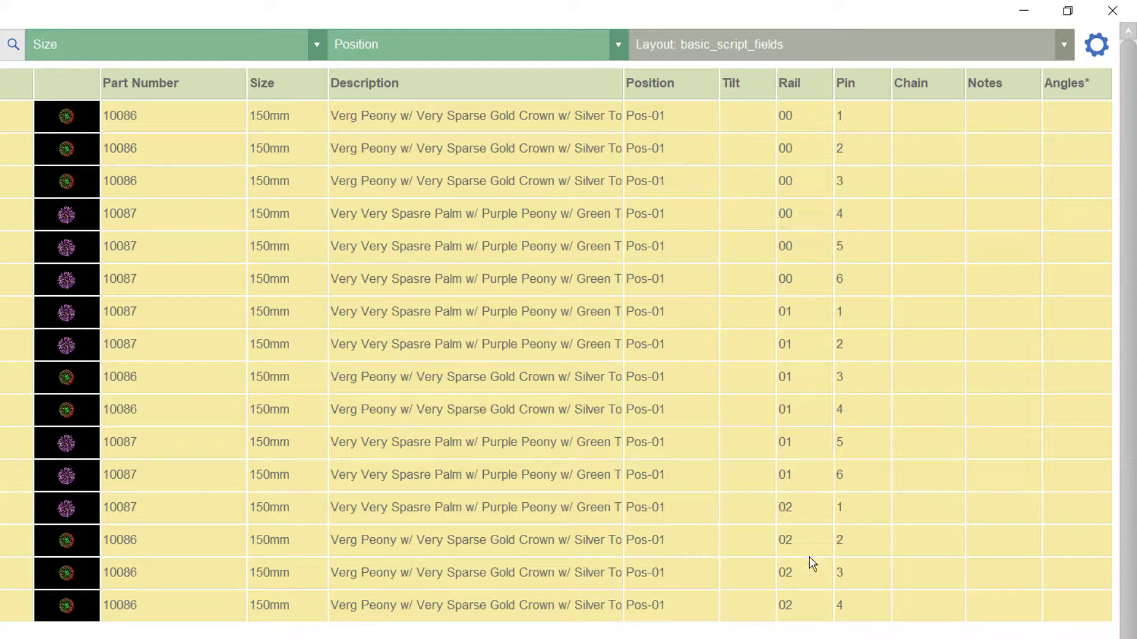
{"action": "left_click", "coordinate": [1067, 11]}
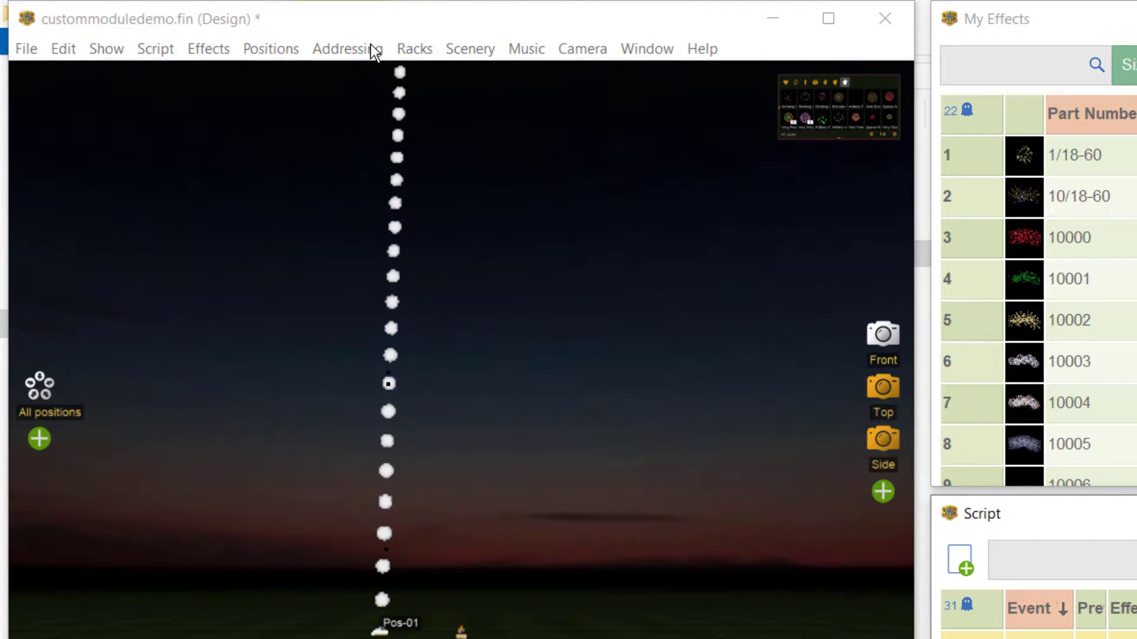
Address the show for the Pyrotronix firing system with the PTX Cable (30ms) module type.
{"action": "left_click", "coordinate": [374, 48]}
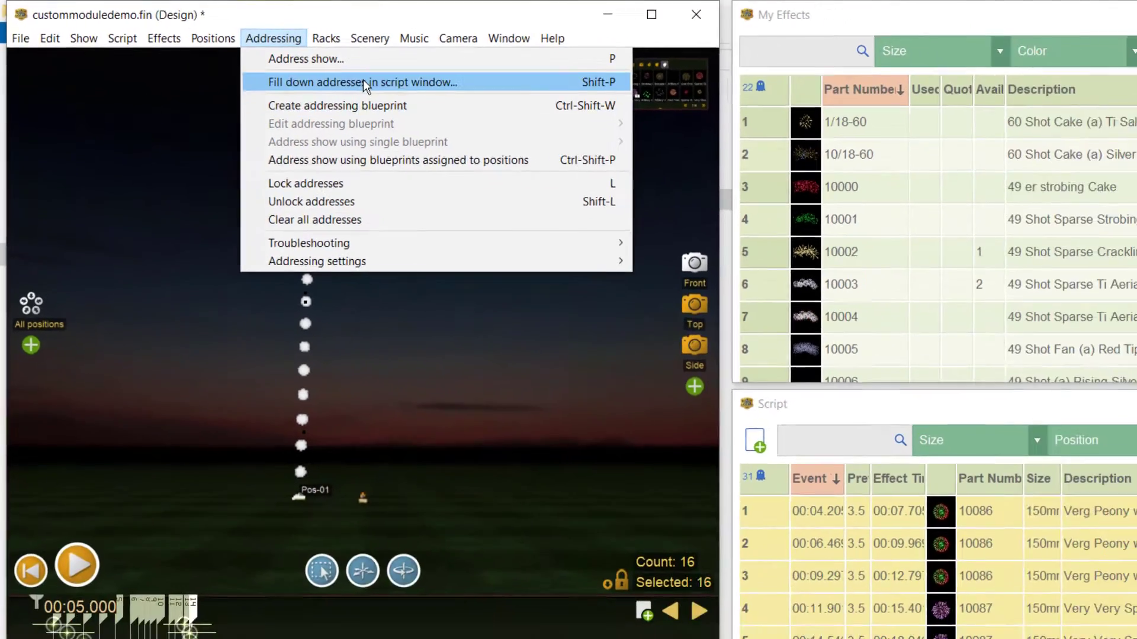
{"action": "left_click", "coordinate": [306, 58]}
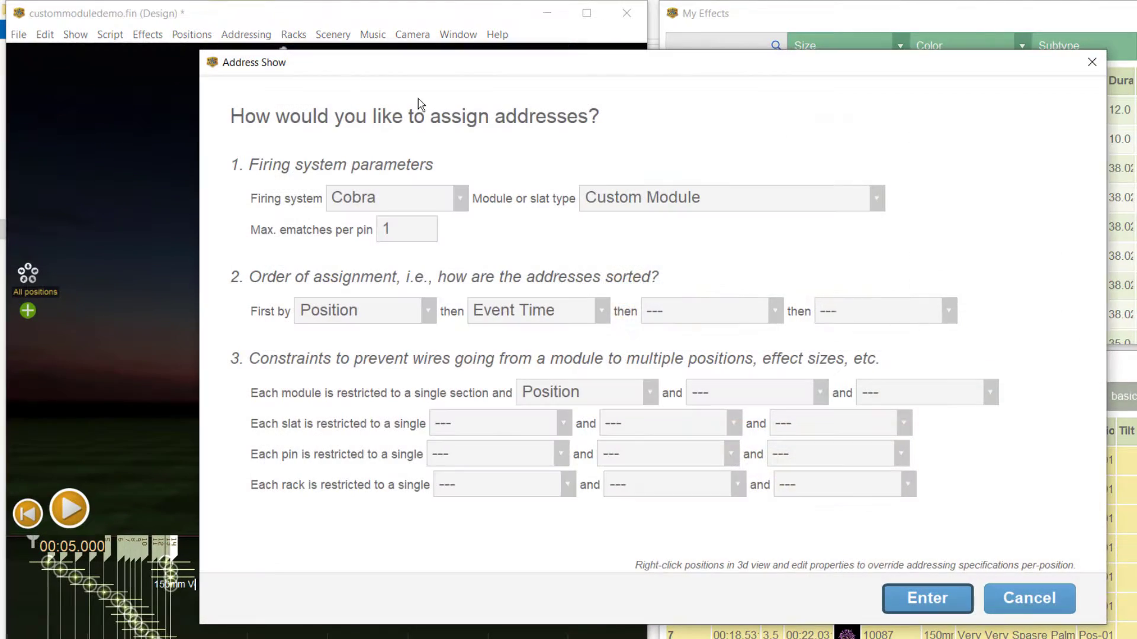
{"action": "left_click", "coordinate": [462, 200]}
{"action": "scroll", "coordinate": [456, 510], "scroll_direction": "down", "scroll_amount": 2}
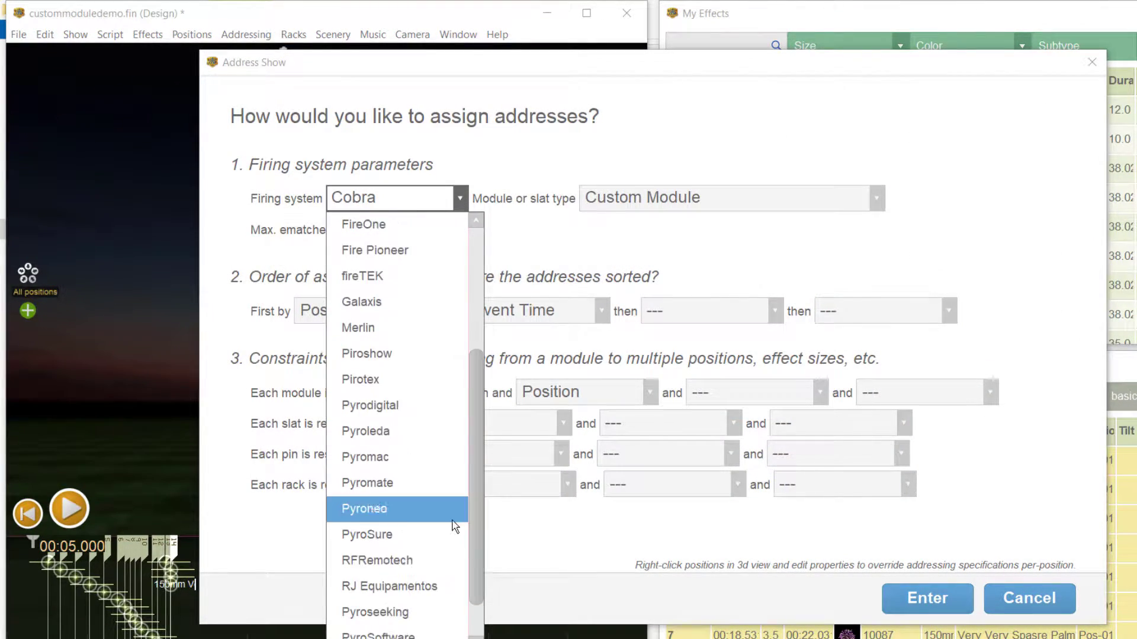
{"action": "scroll", "coordinate": [454, 527], "scroll_direction": "down", "scroll_amount": 1}
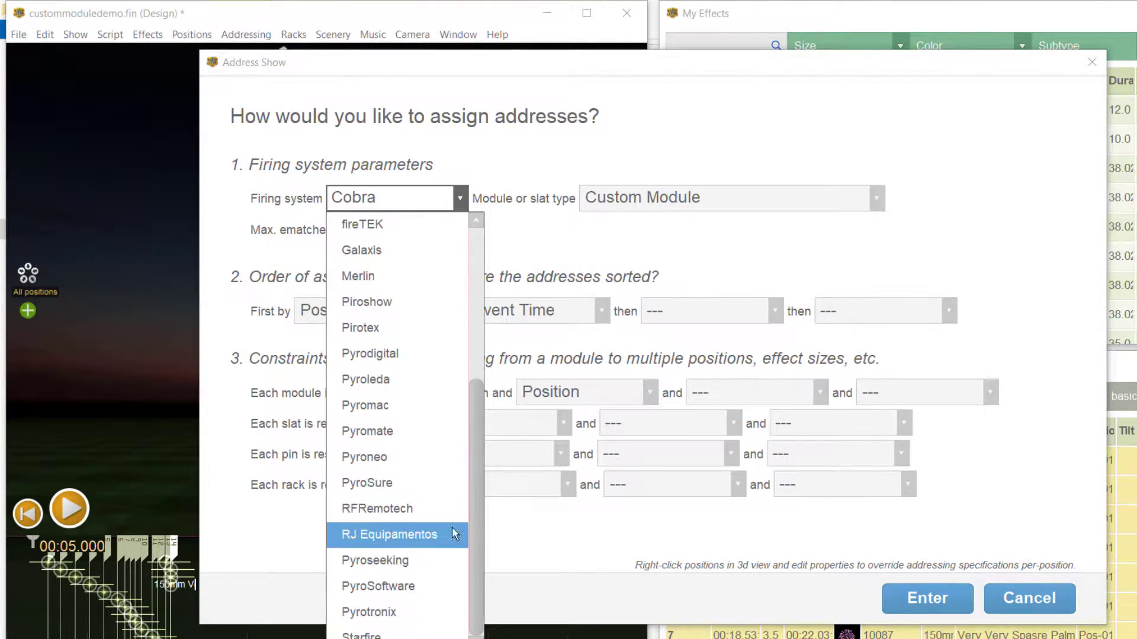
{"action": "left_click", "coordinate": [411, 612]}
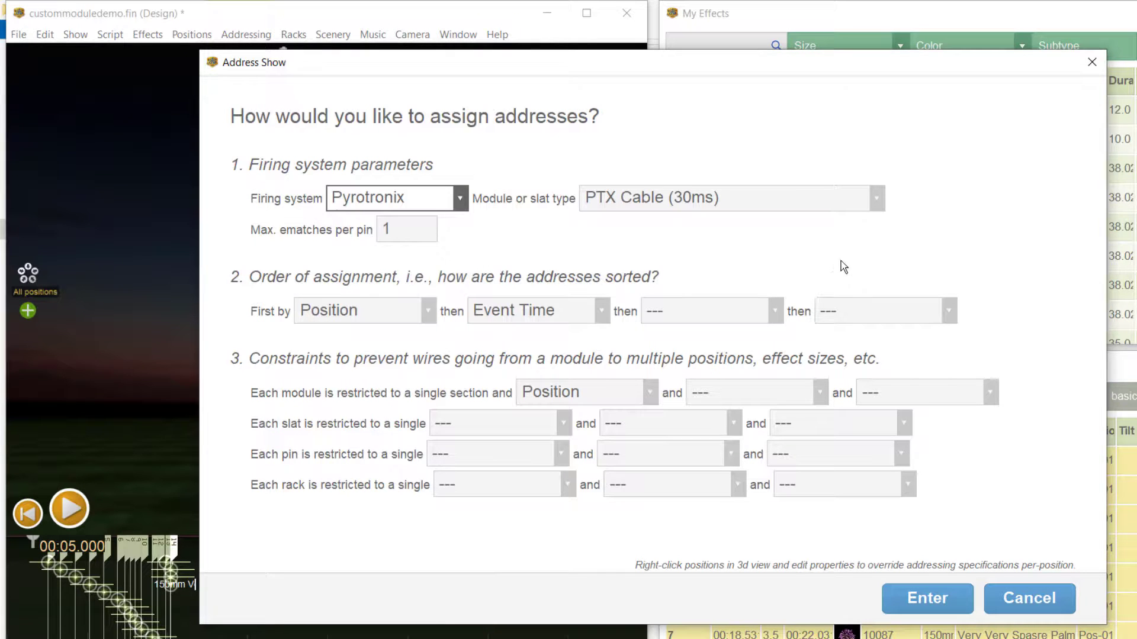
{"action": "left_click", "coordinate": [935, 598]}
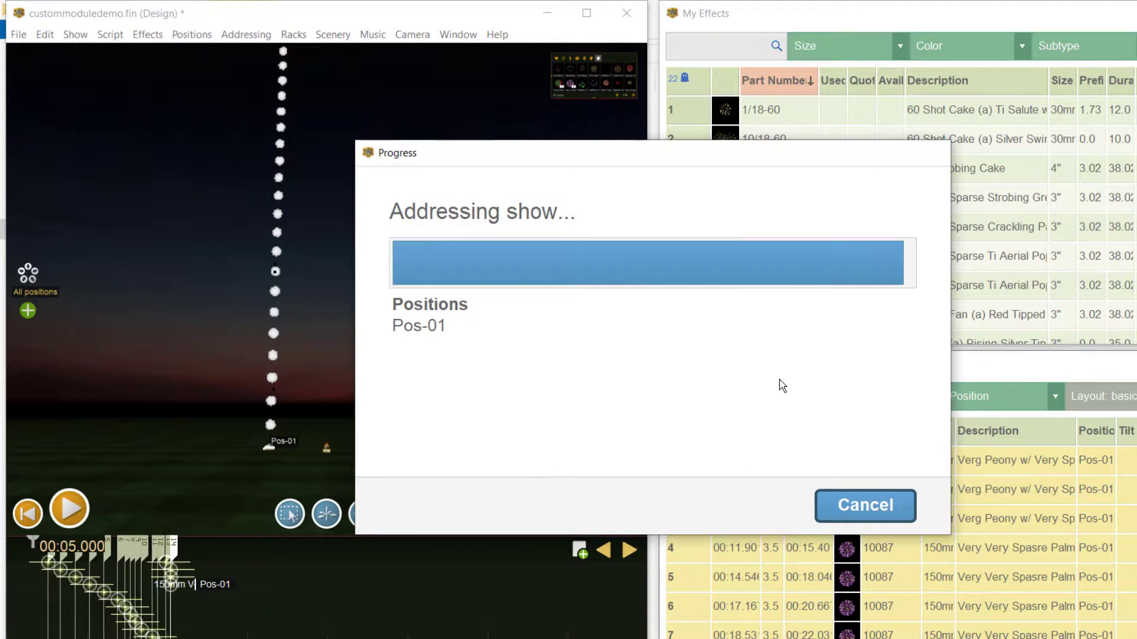
{"action": "left_click", "coordinate": [896, 524]}
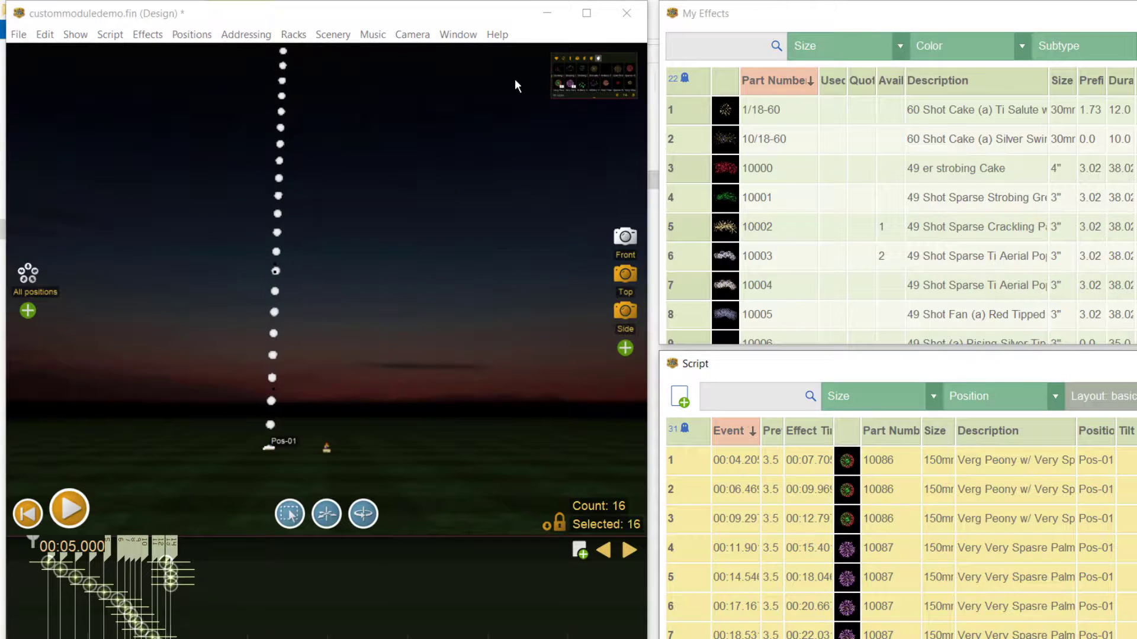
Inspect the racks at Pos-01 and trace the wiring from the module to the shell in the second rack.
{"action": "left_click", "coordinate": [453, 39]}
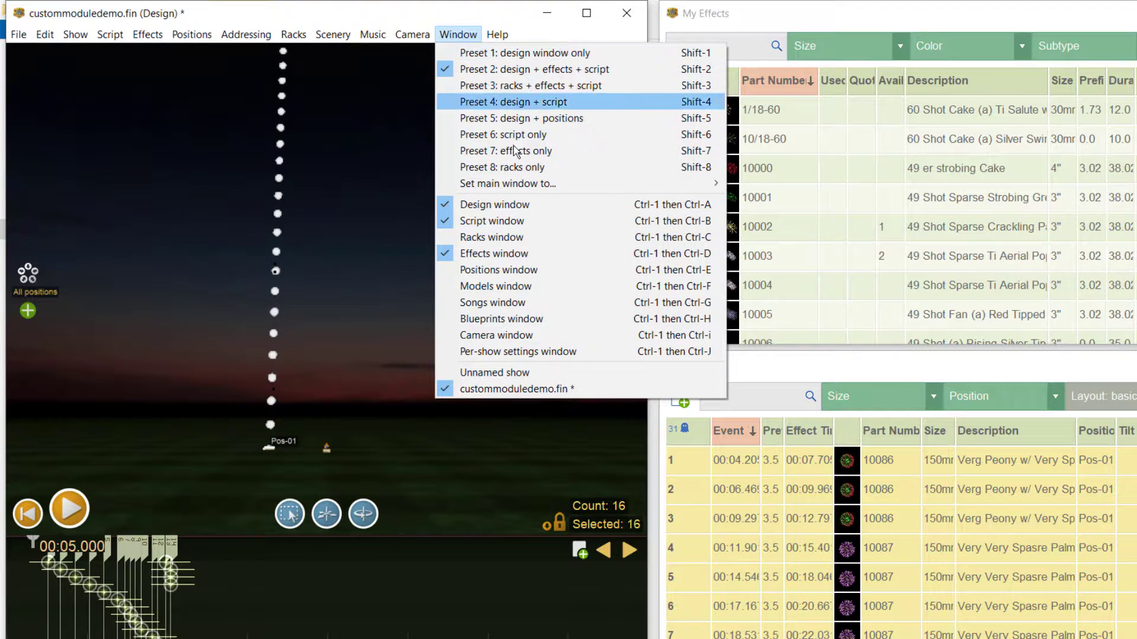
{"action": "left_click", "coordinate": [514, 238]}
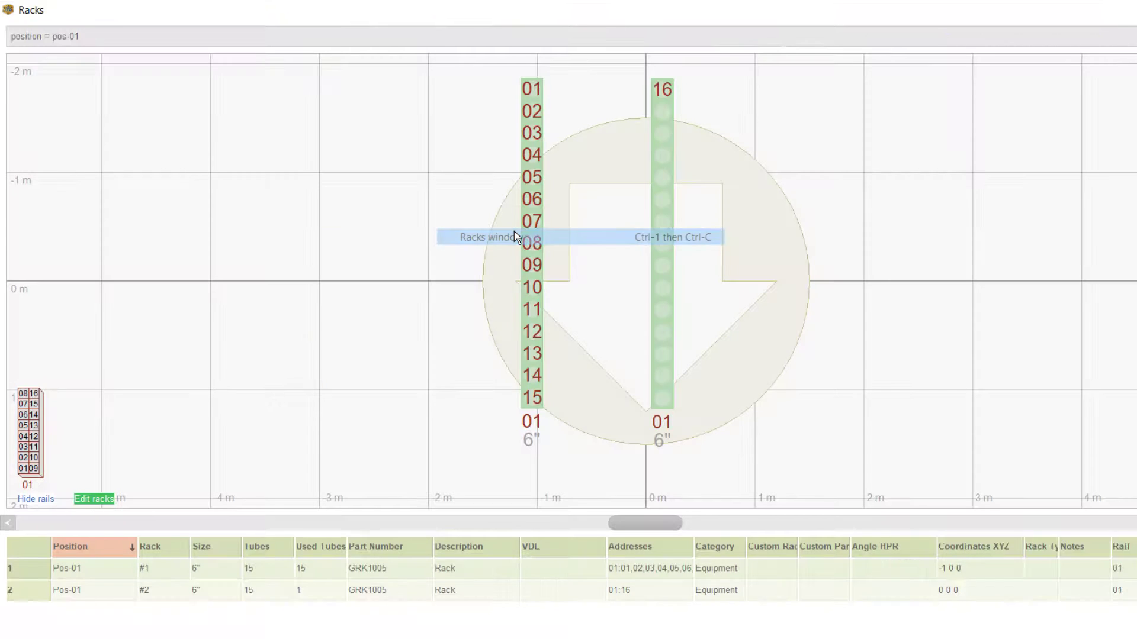
{"action": "left_click", "coordinate": [94, 498]}
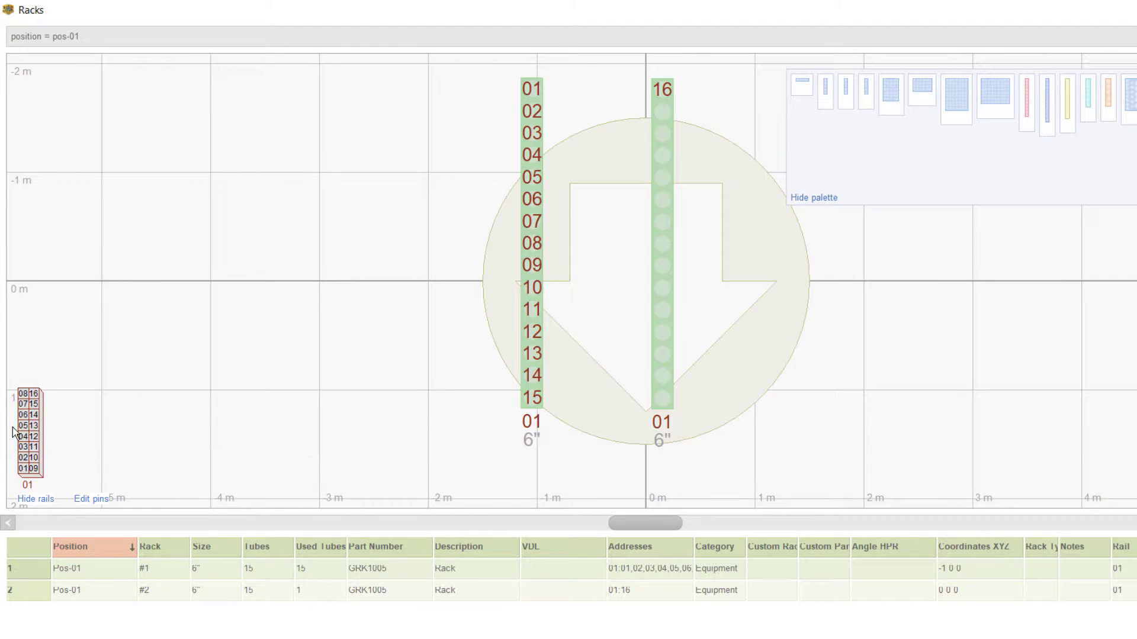
{"action": "left_click", "coordinate": [88, 499]}
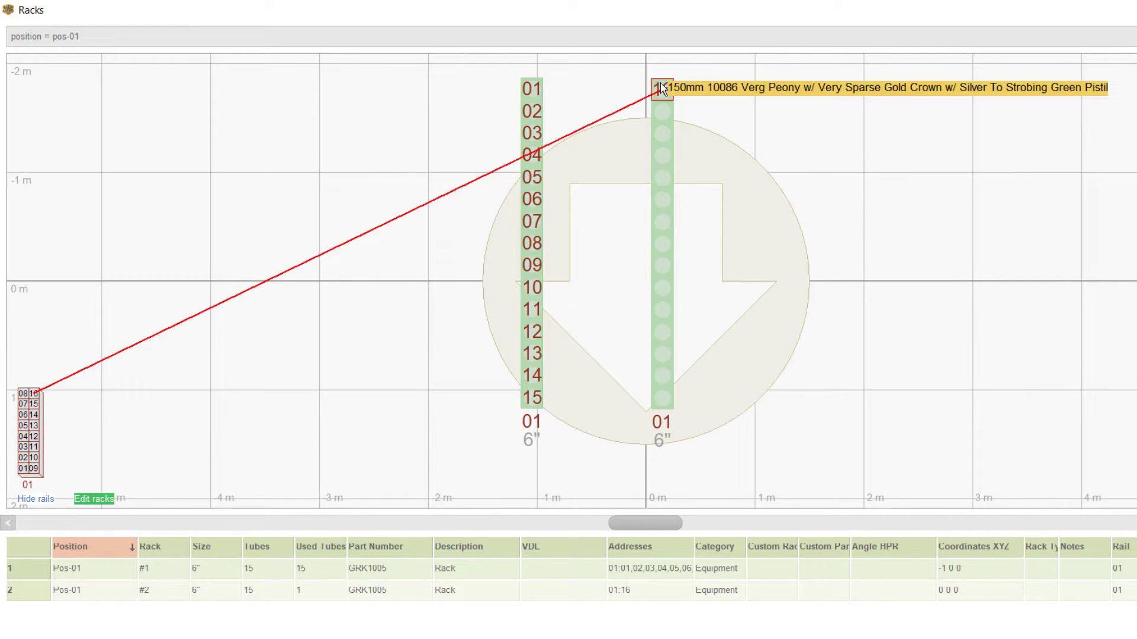
{"action": "mouse_move", "coordinate": [537, 333]}
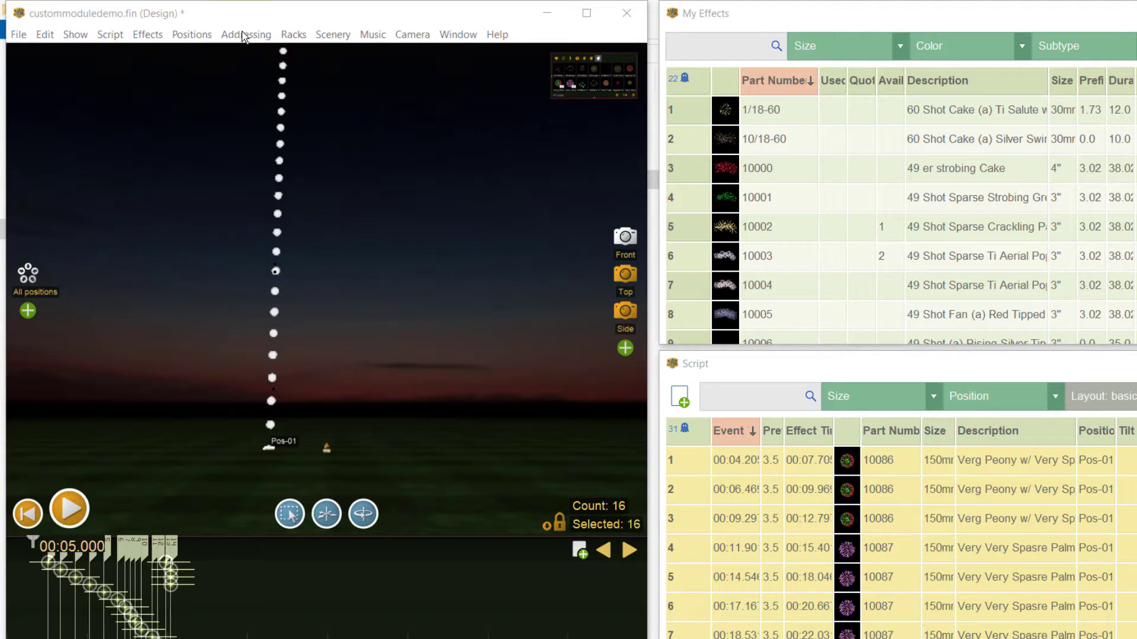
Set the custom module specification to the Pyrotronix firing system with the rail address template #99-#15 and apply it.
{"action": "left_click", "coordinate": [258, 36]}
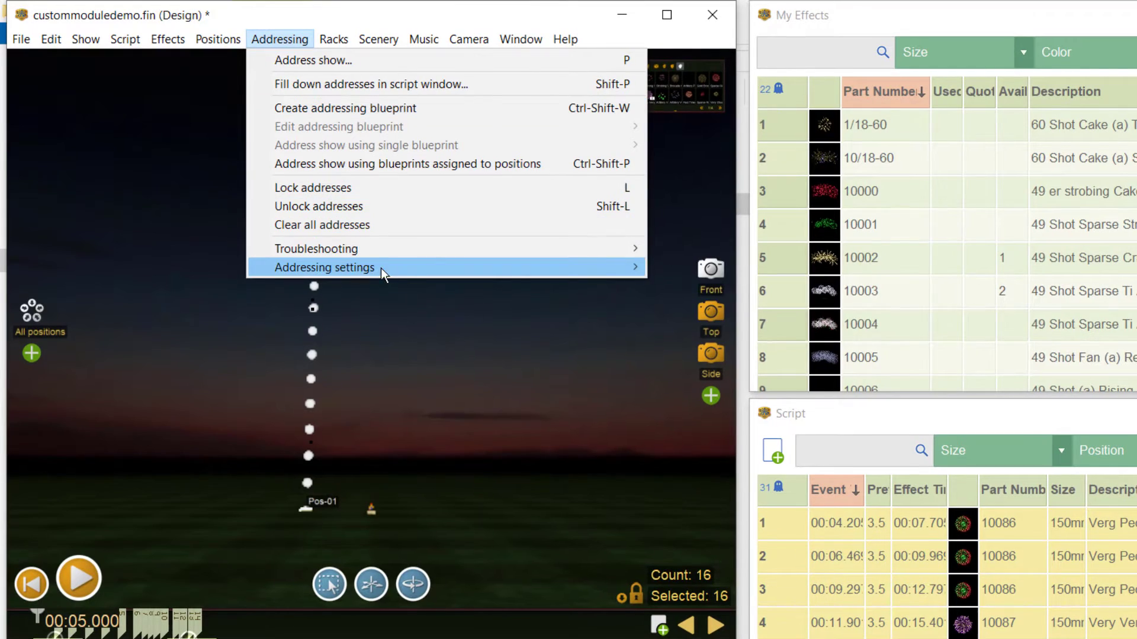
{"action": "mouse_move", "coordinate": [395, 247]}
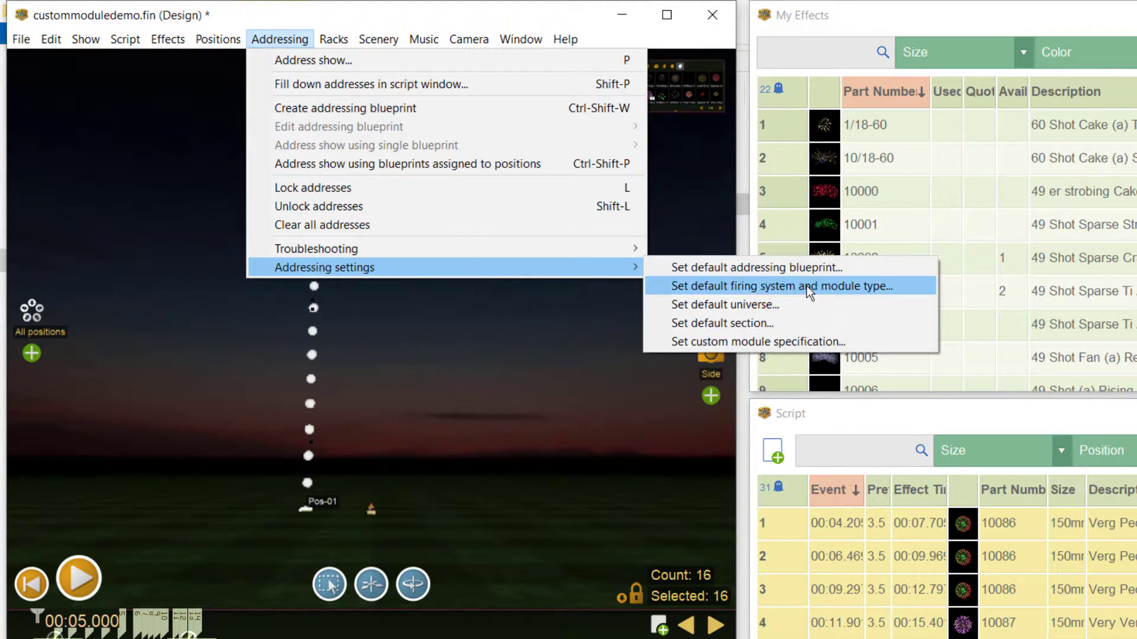
{"action": "left_click", "coordinate": [778, 342]}
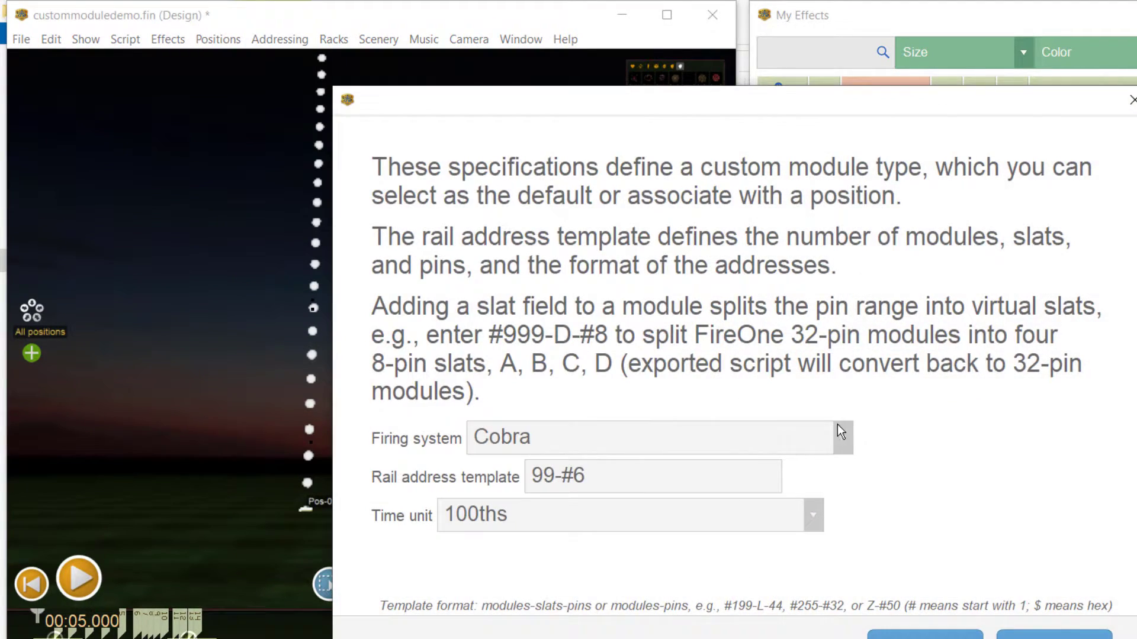
{"action": "left_click", "coordinate": [841, 433]}
{"action": "scroll", "coordinate": [829, 554], "scroll_direction": "down", "scroll_amount": 10}
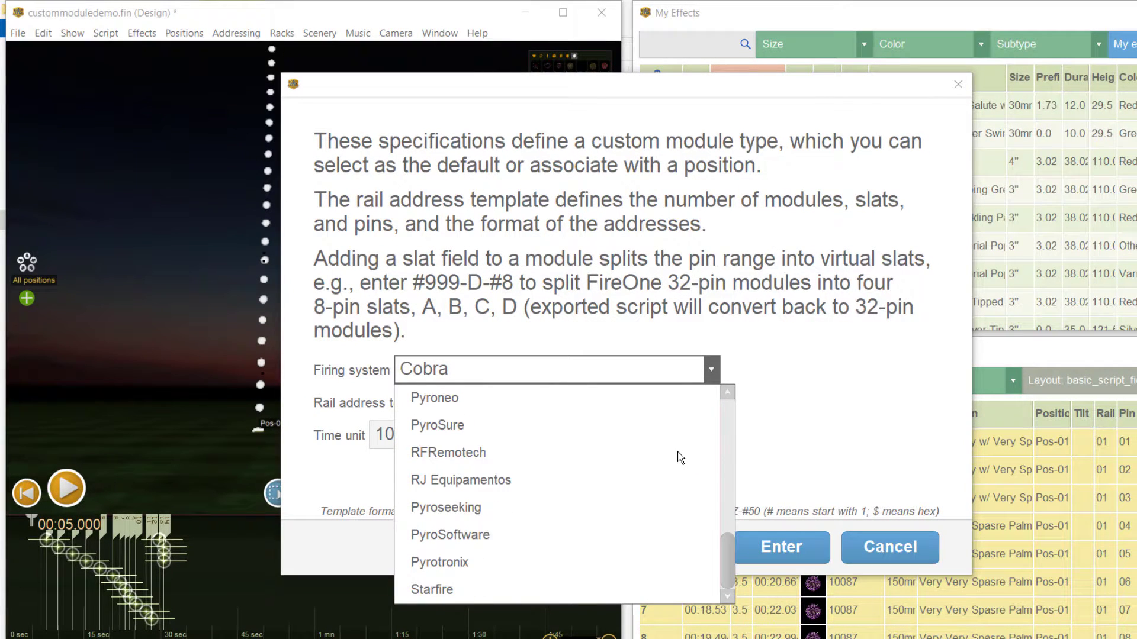
{"action": "left_click", "coordinate": [480, 560]}
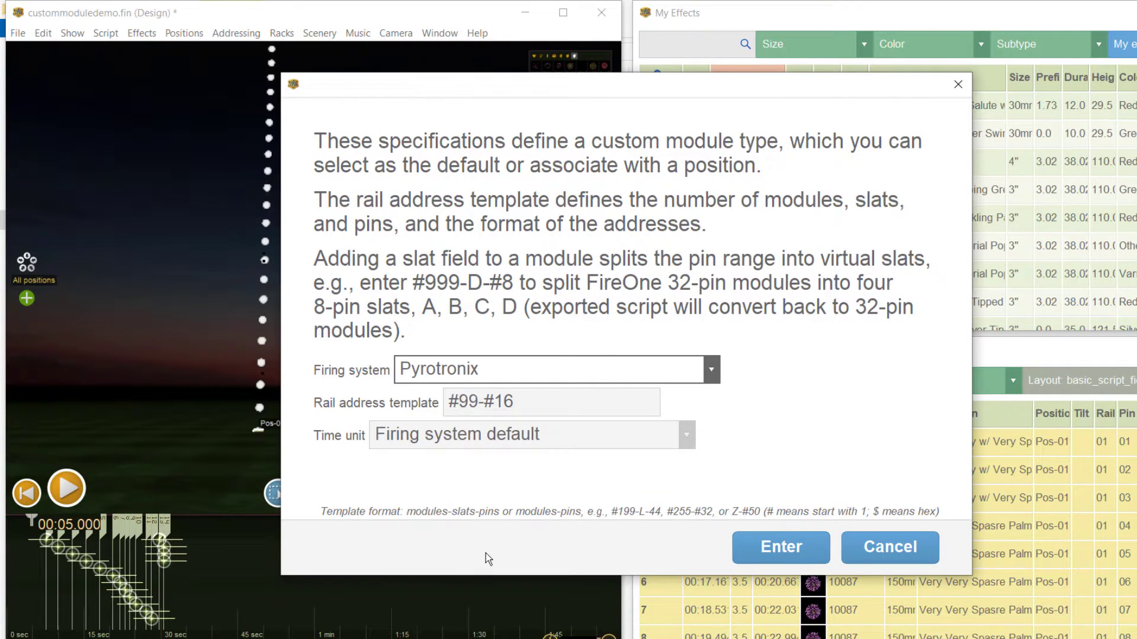
{"action": "left_click", "coordinate": [545, 405]}
{"action": "key", "text": "BackSpace"}
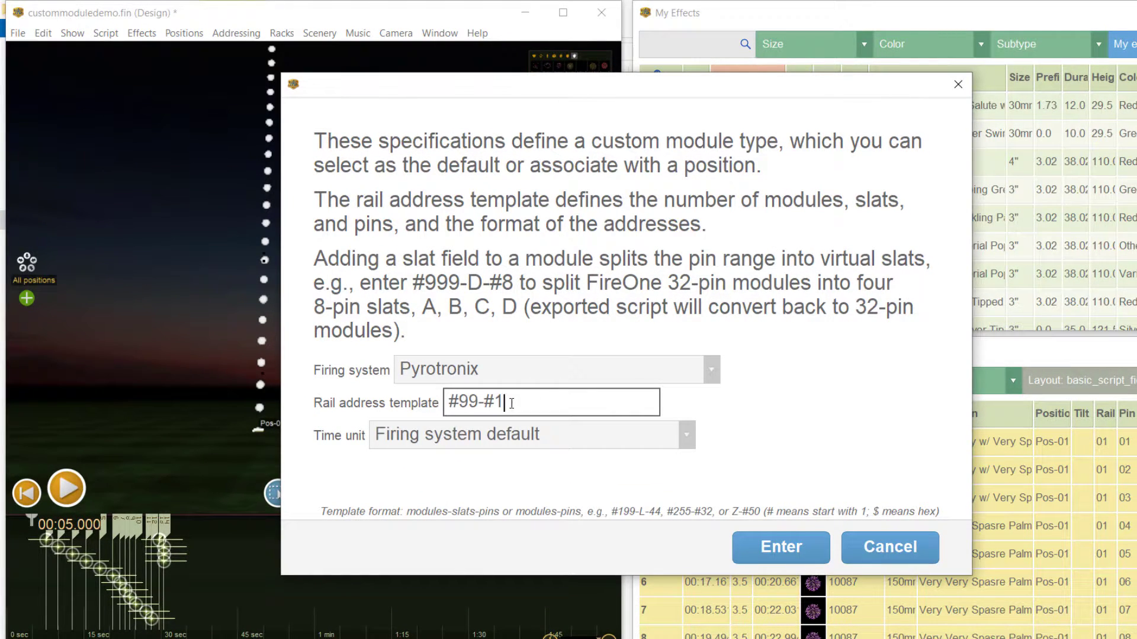
{"action": "type", "text": "5"}
{"action": "left_click", "coordinate": [780, 546]}
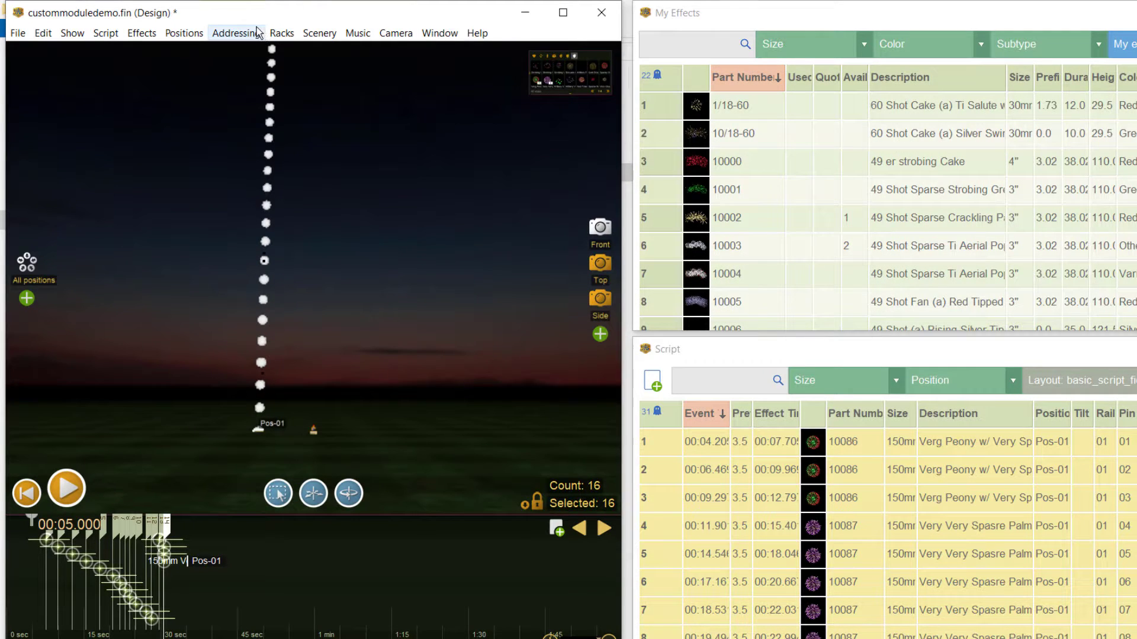
Address the show for the Pyrotronix firing system with the Custom Module type.
{"action": "left_click", "coordinate": [249, 33]}
{"action": "left_click", "coordinate": [253, 48]}
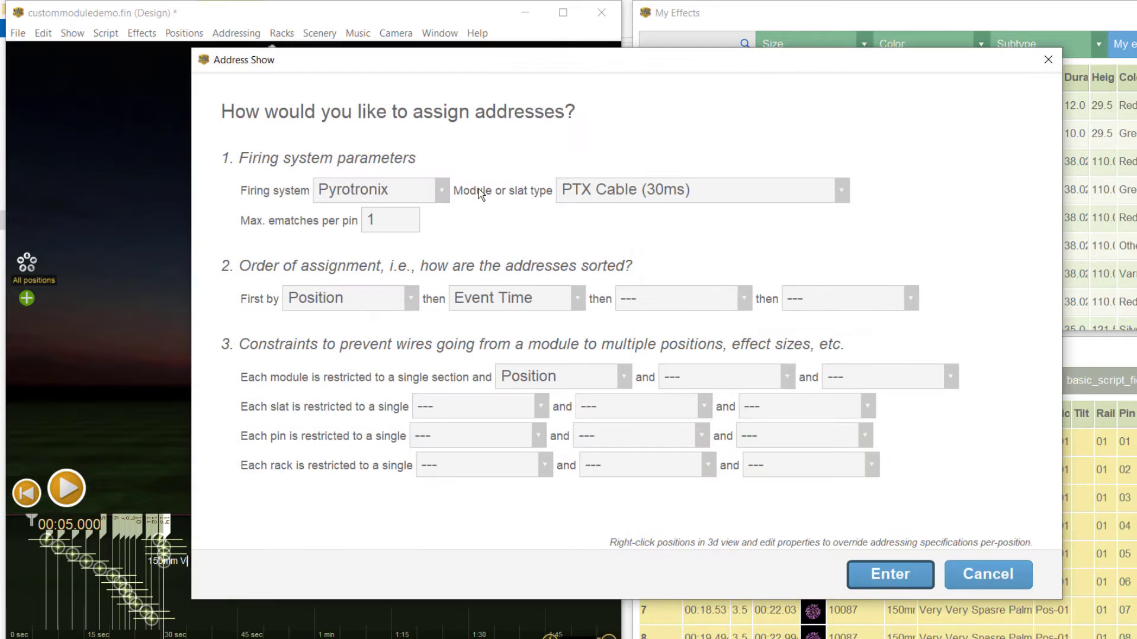
{"action": "left_click", "coordinate": [839, 197]}
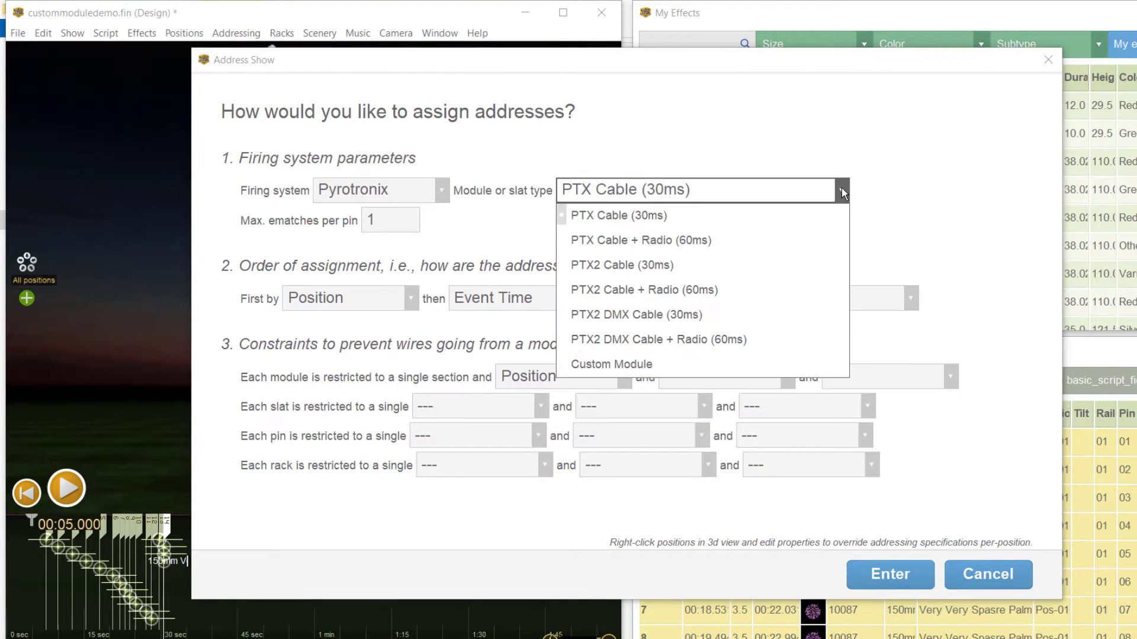
{"action": "left_click", "coordinate": [802, 359]}
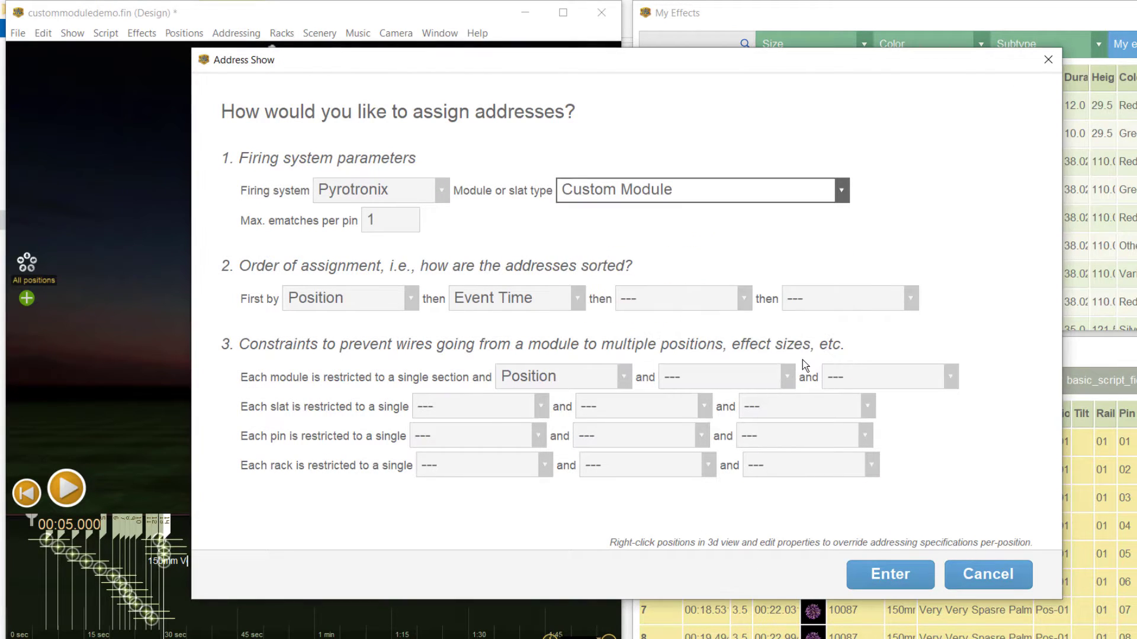
{"action": "left_click", "coordinate": [885, 576]}
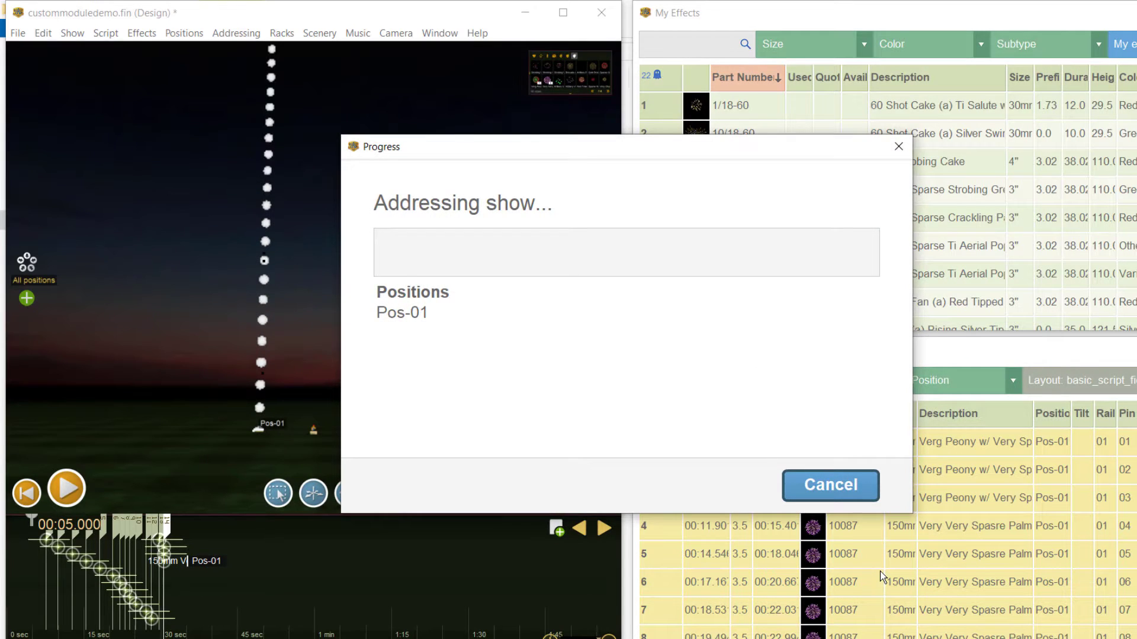
{"action": "left_click", "coordinate": [879, 501]}
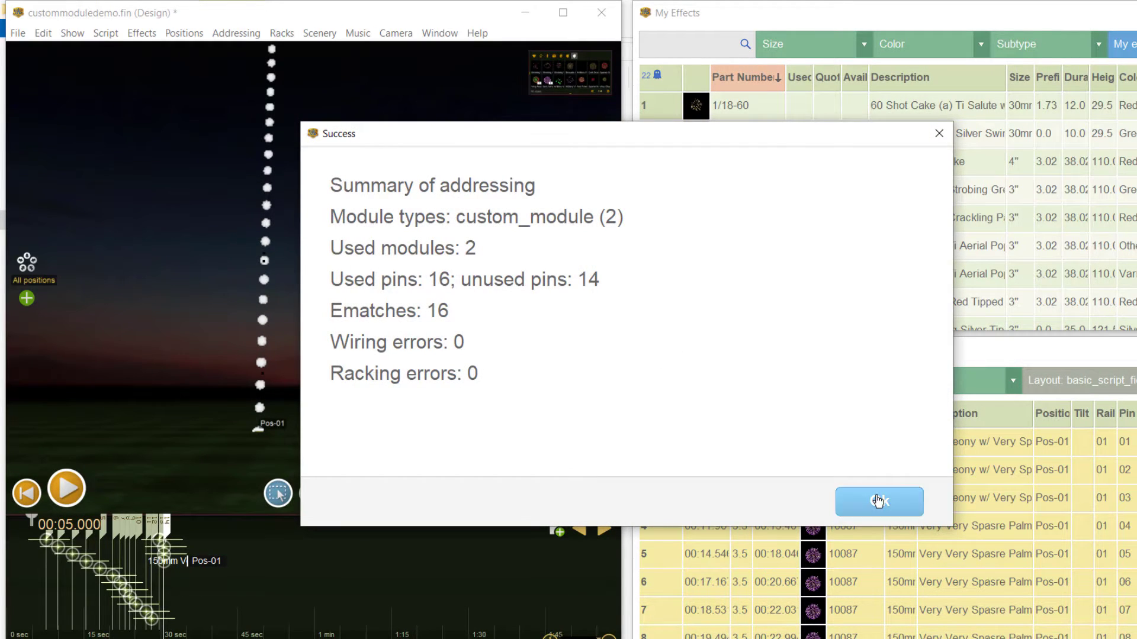
Inspect the racks at Pos-01 again and trace the wiring from modules 01 and 02 to their racks.
{"action": "left_click", "coordinate": [439, 33]}
{"action": "left_click", "coordinate": [462, 228]}
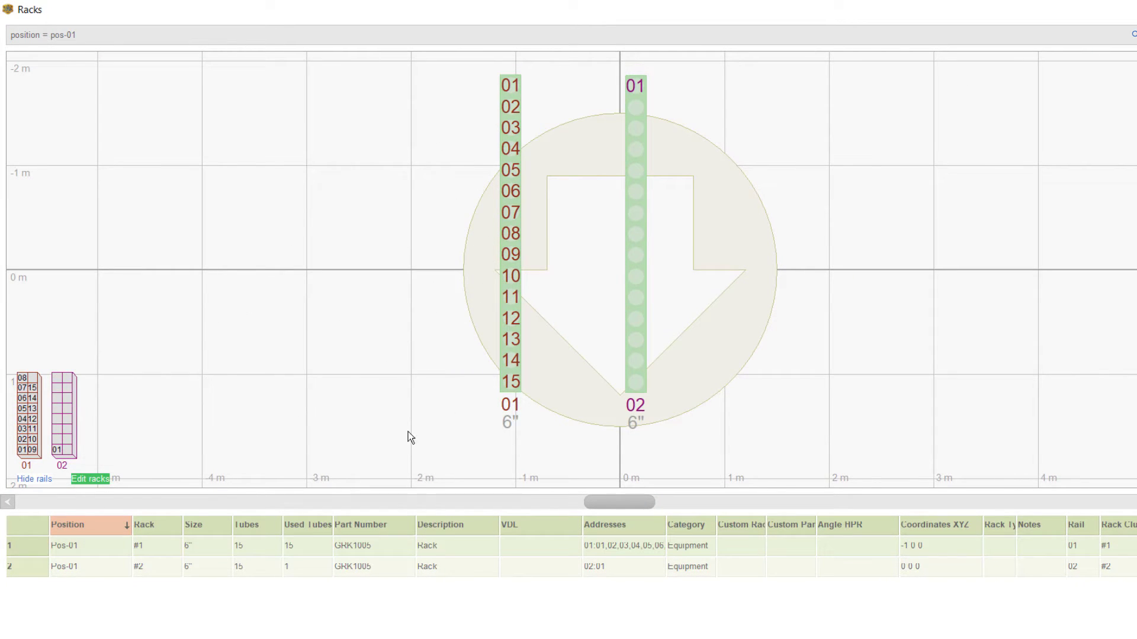
{"action": "mouse_move", "coordinate": [639, 87]}
{"action": "mouse_move", "coordinate": [24, 400]}
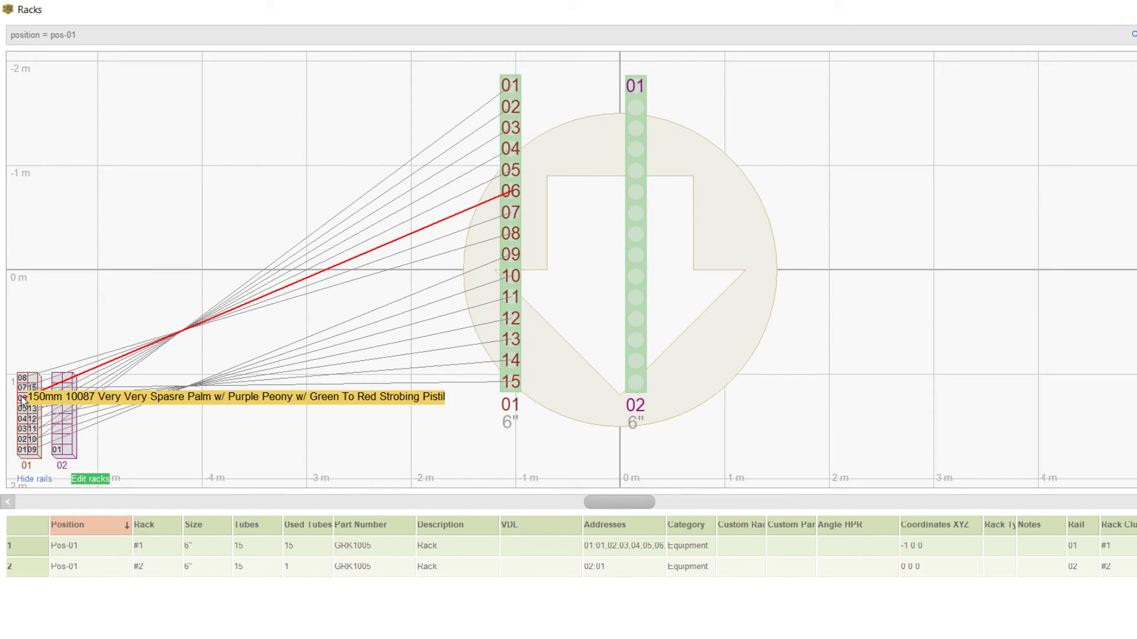
{"action": "mouse_move", "coordinate": [69, 429]}
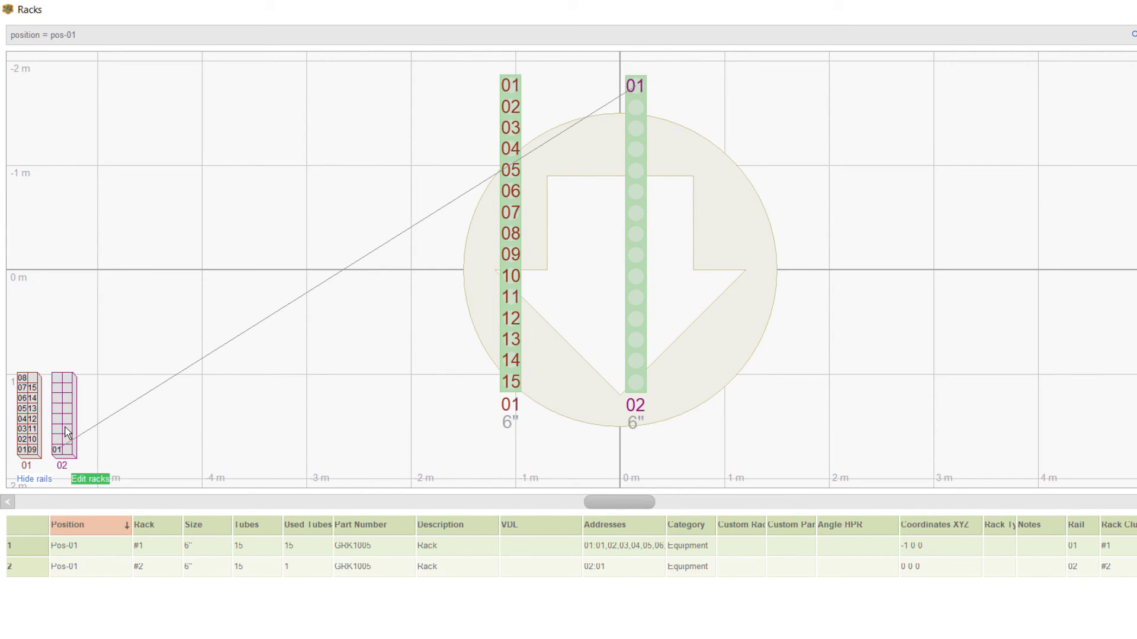